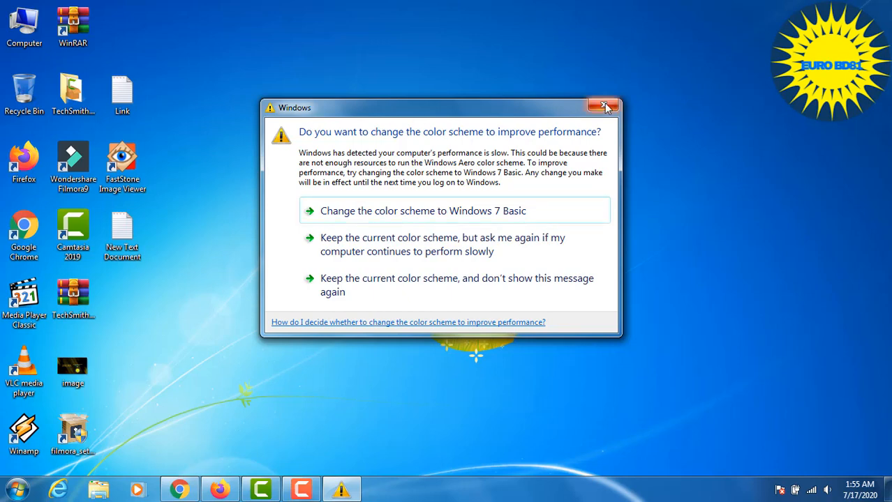
# Step: Dismiss the color scheme performance prompt and refresh the desktop
pyautogui.click(604, 106)
pyautogui.rightClick(422, 78)
pyautogui.click(429, 114)
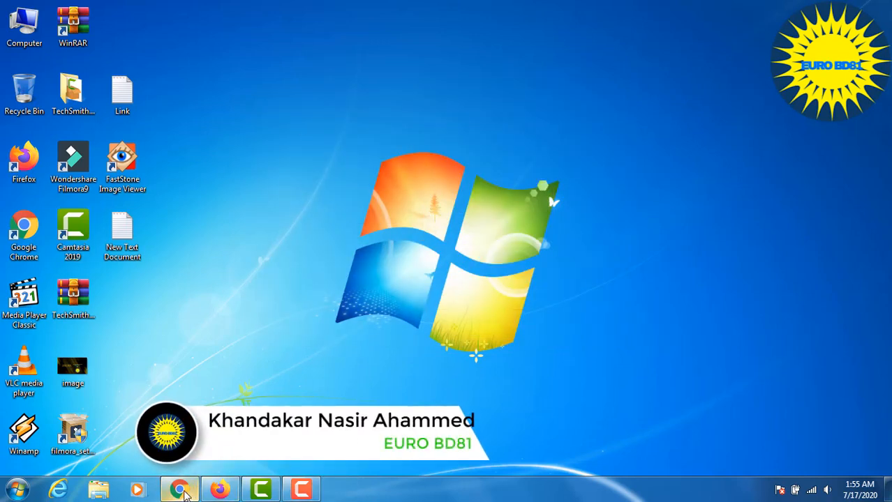
# Step: Switch to the open Google Chrome window and open a new tab
pyautogui.moveTo(179, 491)
pyautogui.click(181, 419)
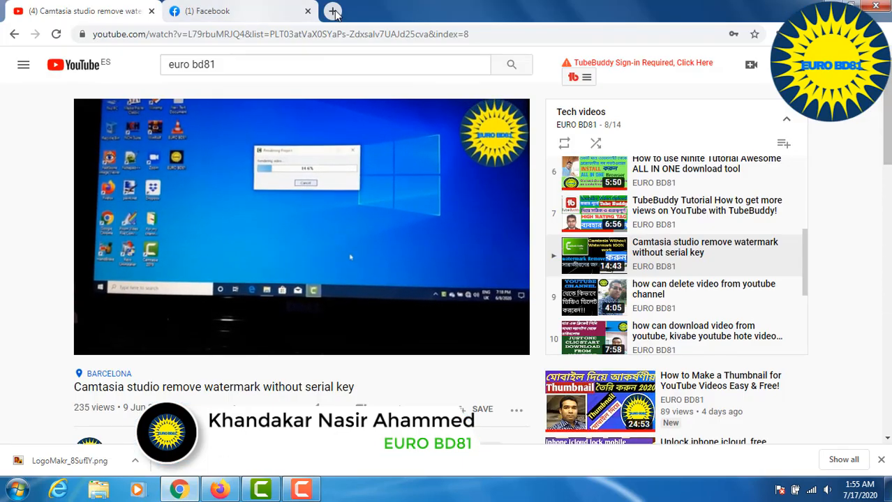
pyautogui.click(334, 12)
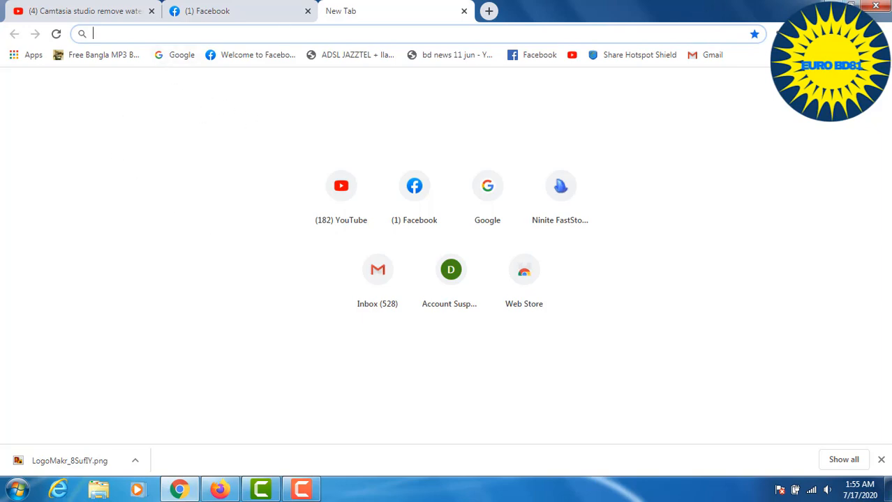
pyautogui.click(830, 6)
pyautogui.doubleClick(121, 102)
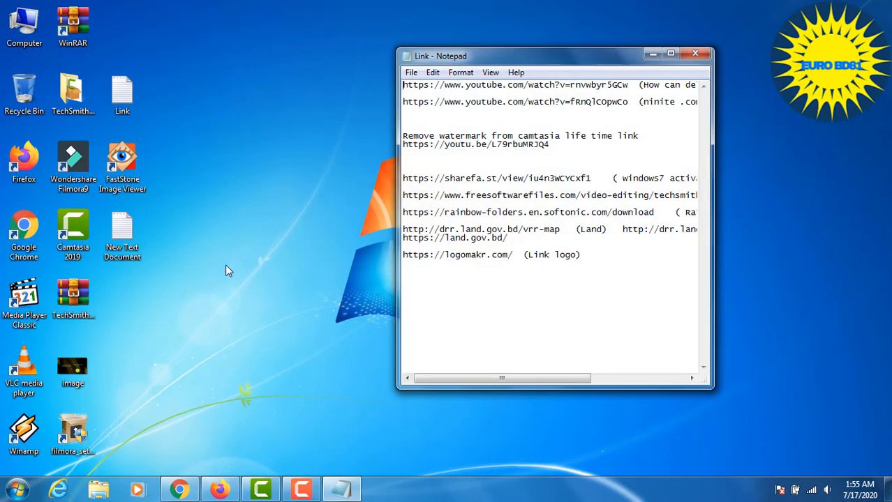
pyautogui.moveTo(518, 254); pyautogui.dragTo(461, 264)
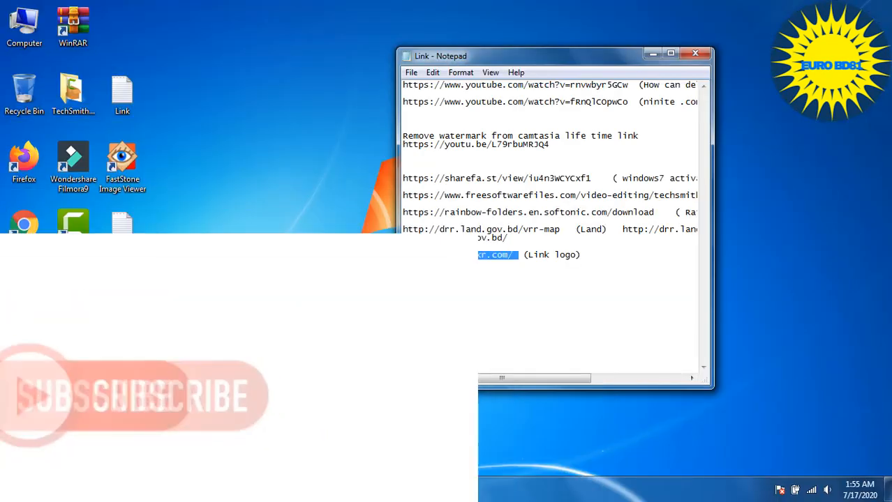
pyautogui.rightClick(443, 254)
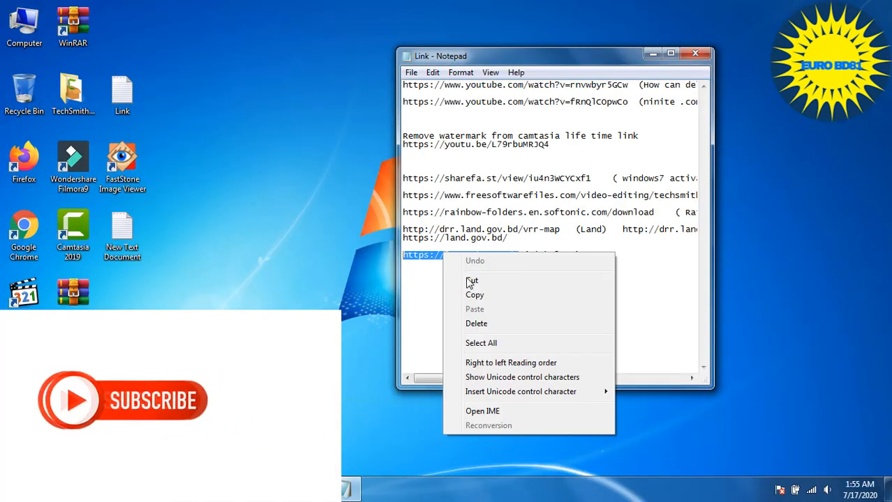
pyautogui.click(487, 295)
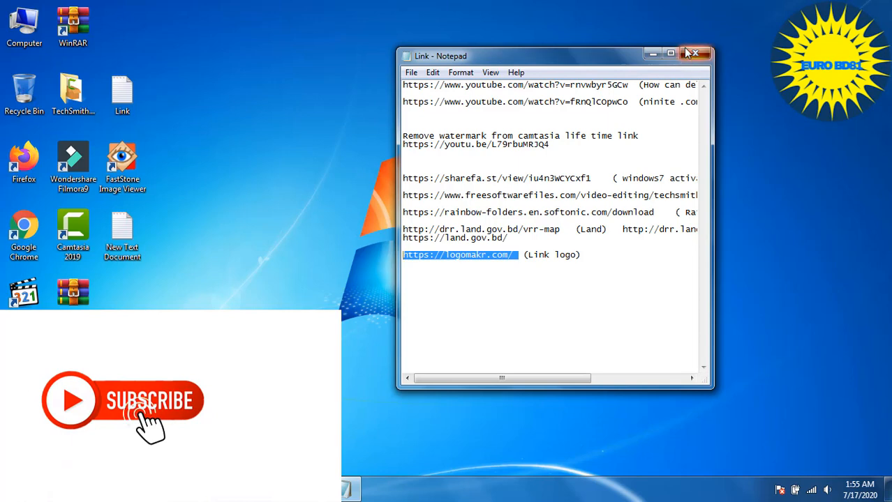
pyautogui.click(695, 54)
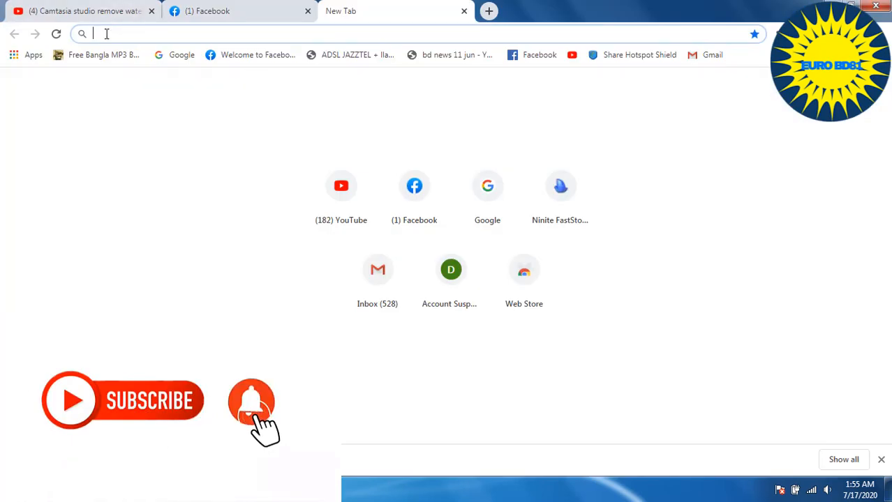
pyautogui.rightClick(106, 35)
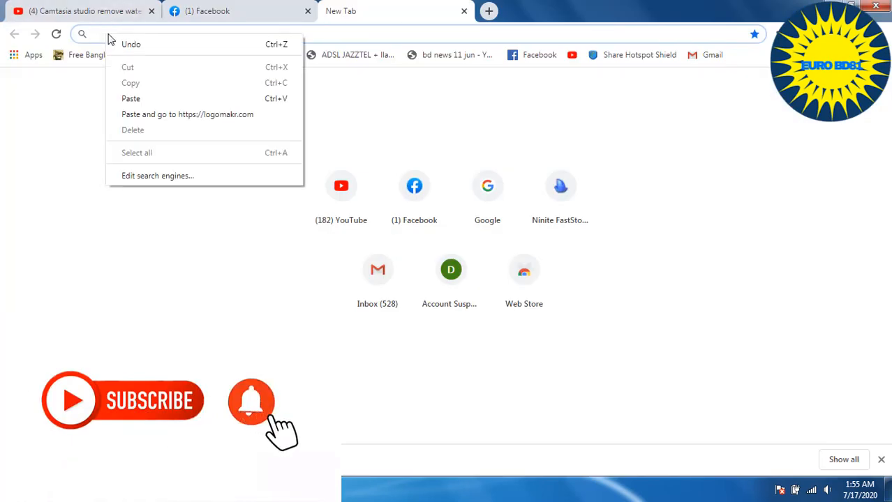
pyautogui.click(136, 99)
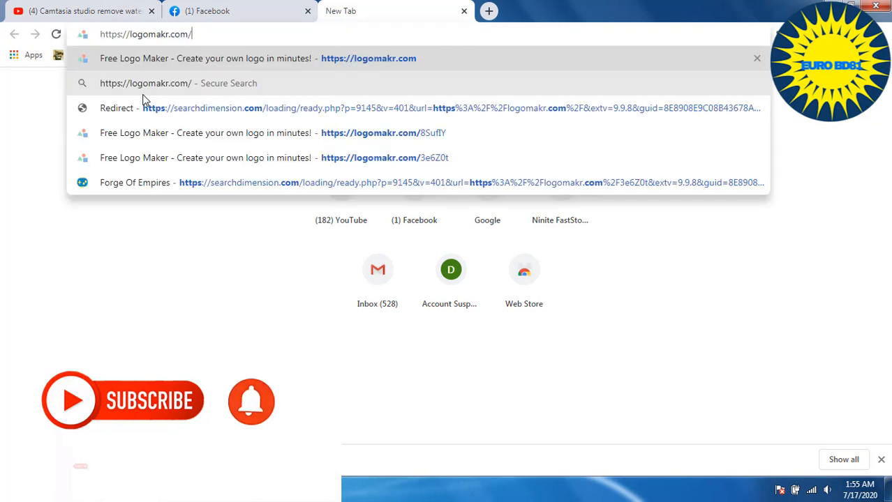
pyautogui.press('Return')
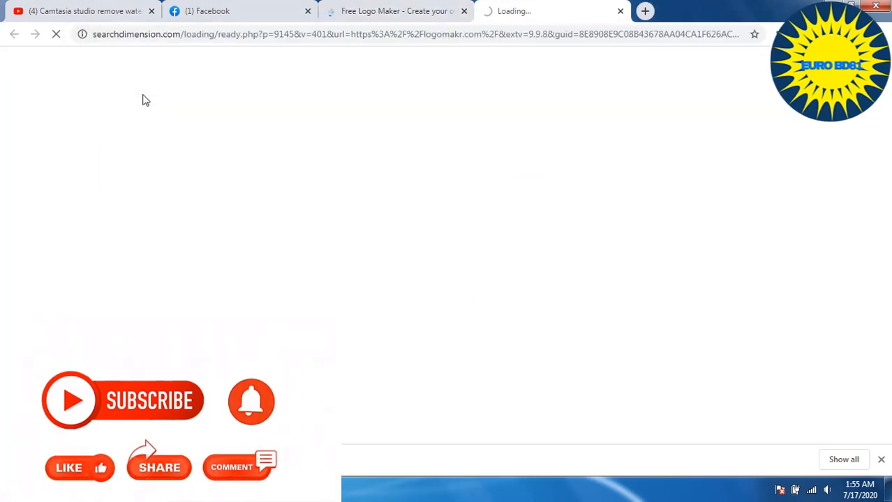
pyautogui.click(620, 11)
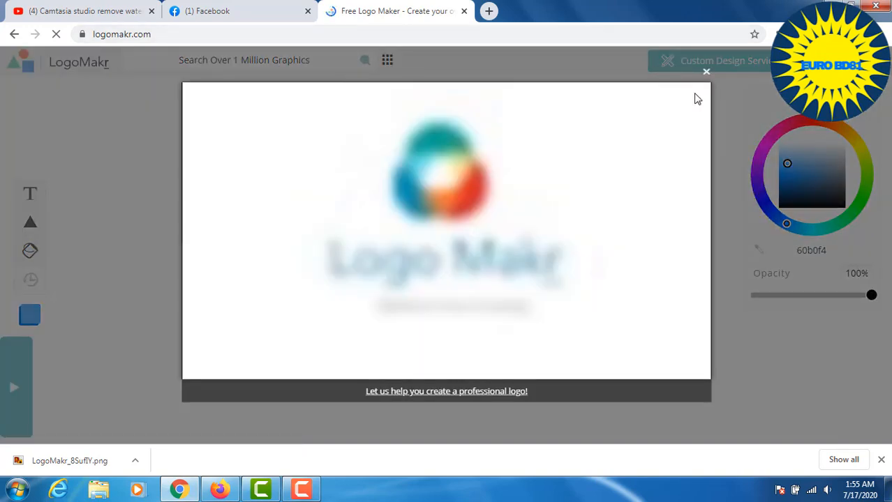
pyautogui.click(706, 72)
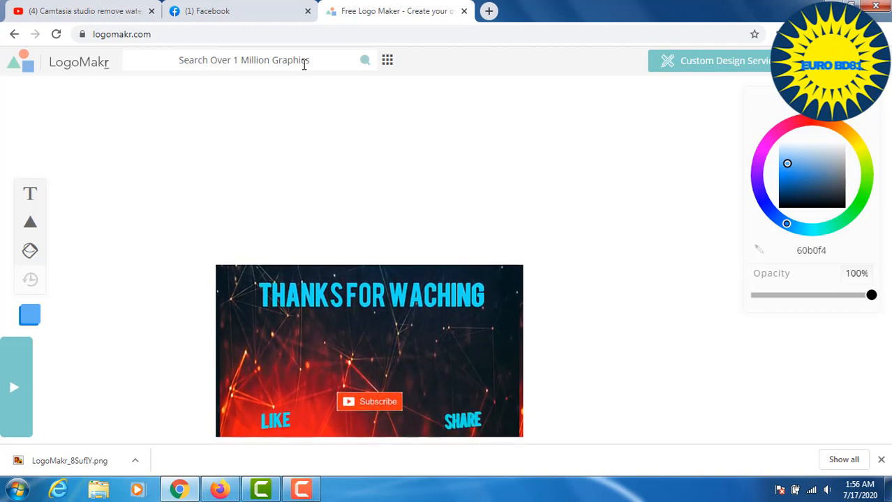
# Step: Search the graphics library for "global" and look through the globe icons
pyautogui.click(304, 61)
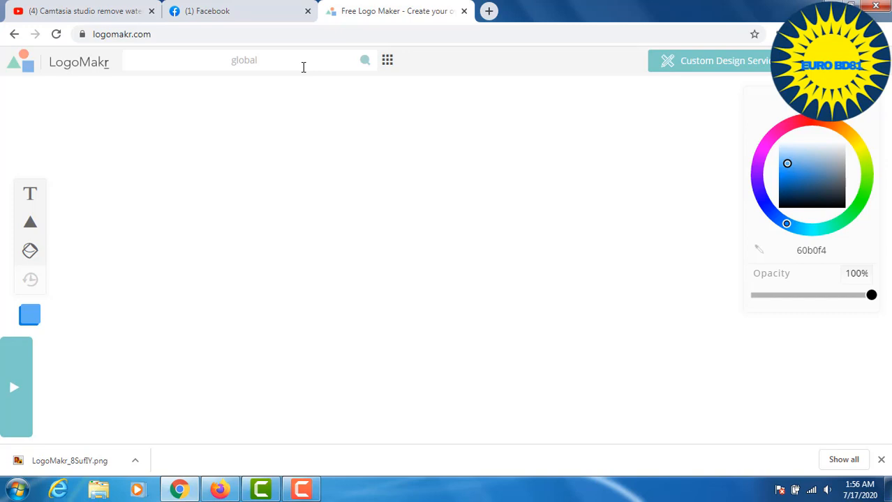
pyautogui.press('Return')
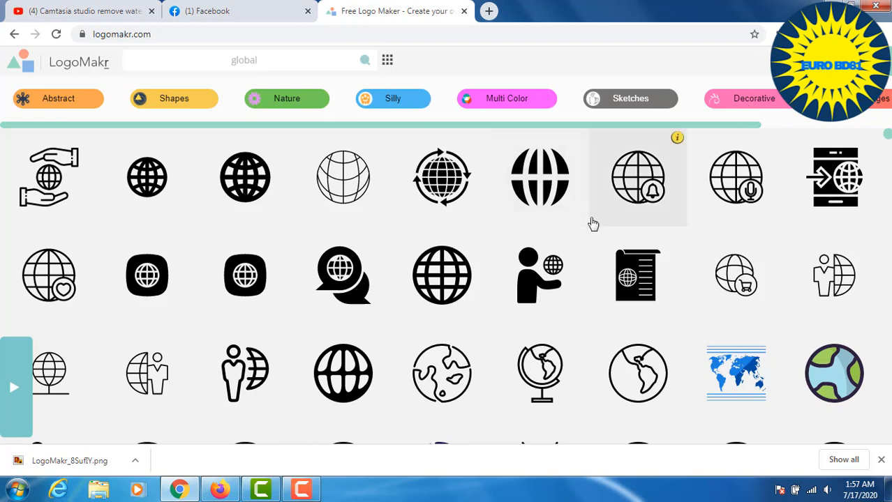
pyautogui.scroll(-2, 581, 241)
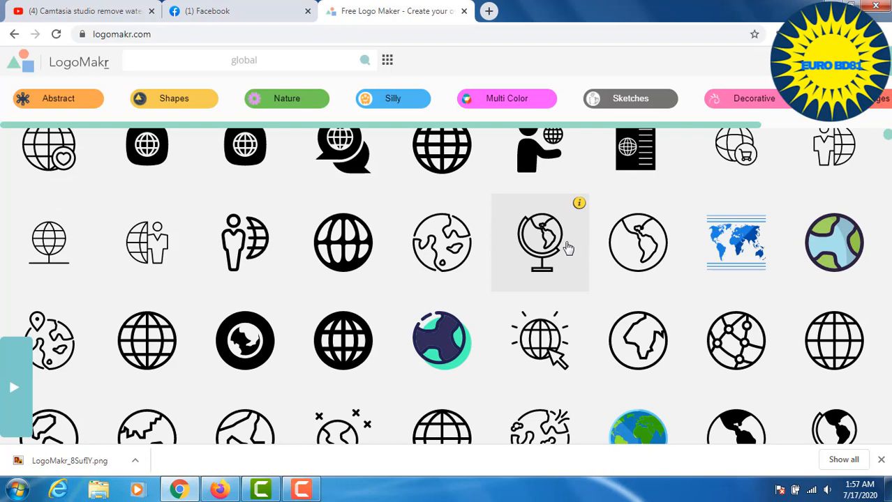
pyautogui.scroll(-3, 551, 241)
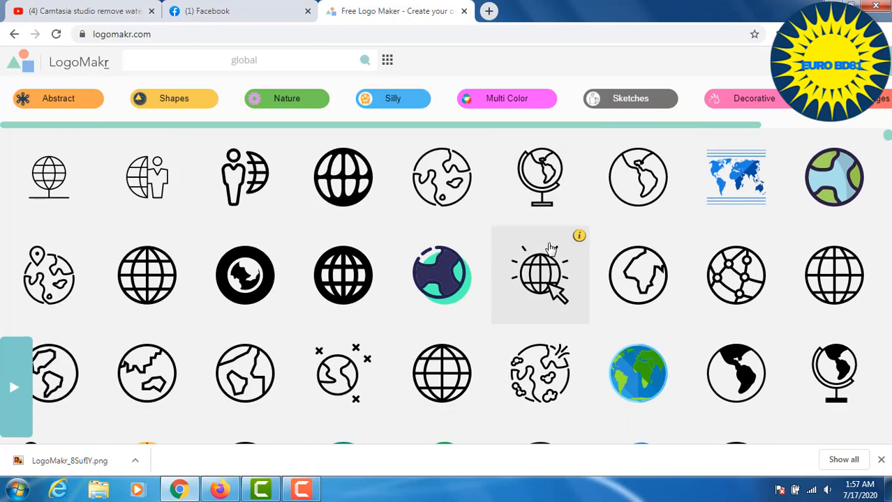
pyautogui.scroll(-3, 549, 253)
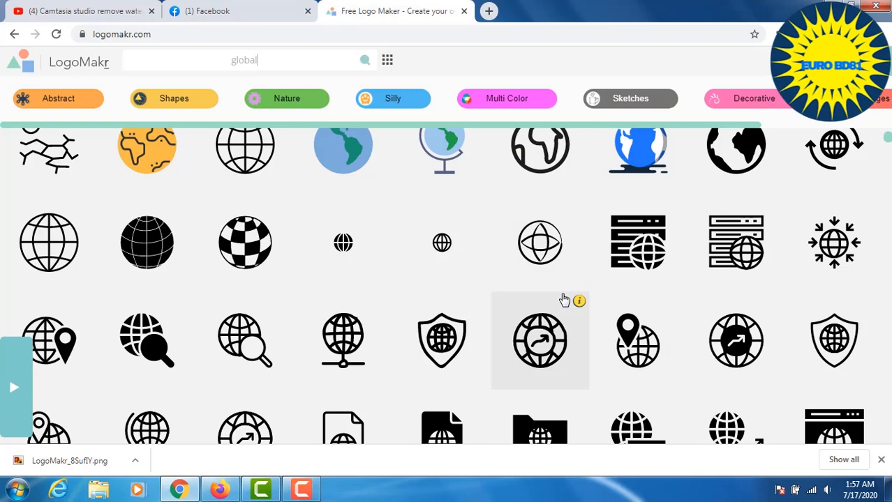
pyautogui.scroll(-6, 493, 338)
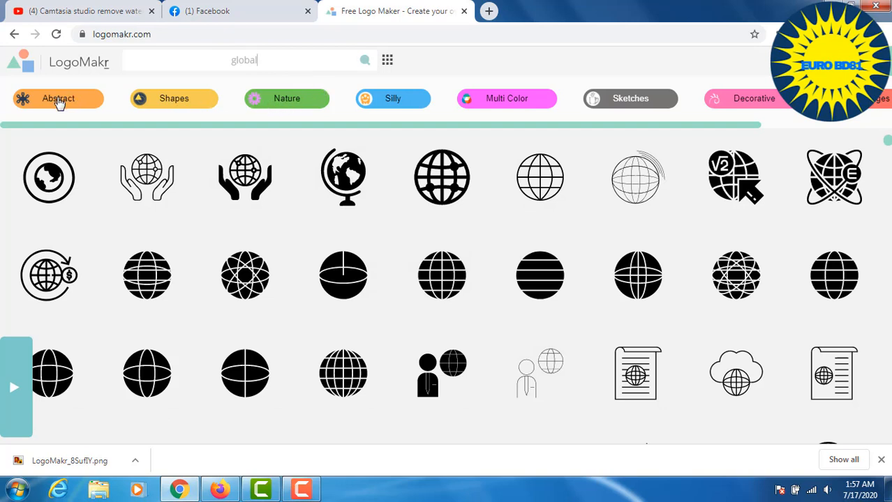
# Step: Browse the graphics in the Shapes category
pyautogui.click(214, 144)
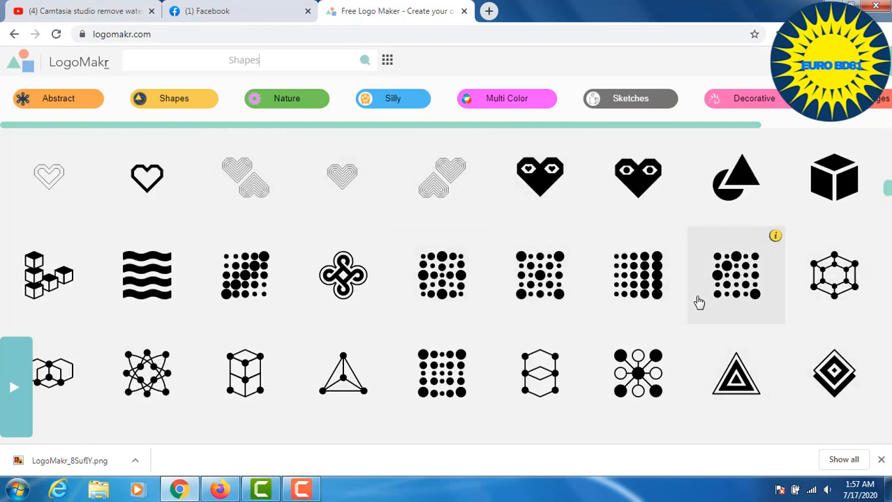
pyautogui.scroll(-2, 696, 303)
pyautogui.scroll(-2, 696, 303)
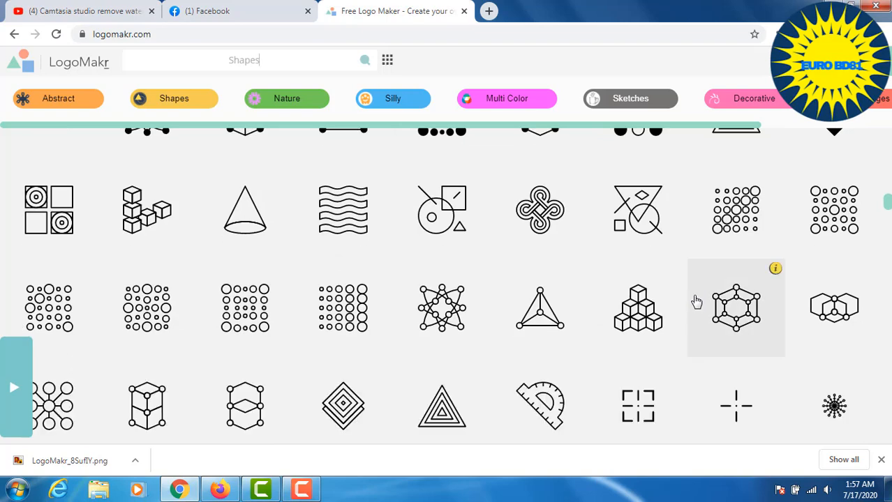
pyautogui.scroll(-6, 696, 301)
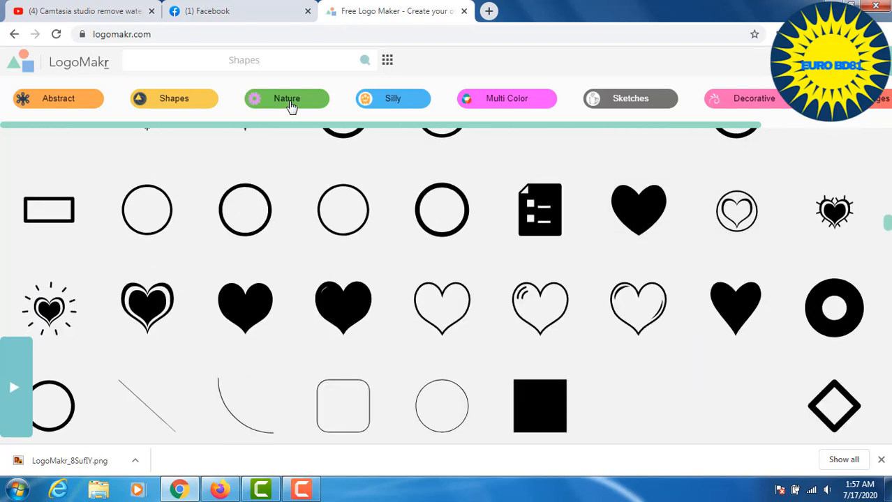
# Step: Browse the graphics in the Nature category
pyautogui.click(297, 108)
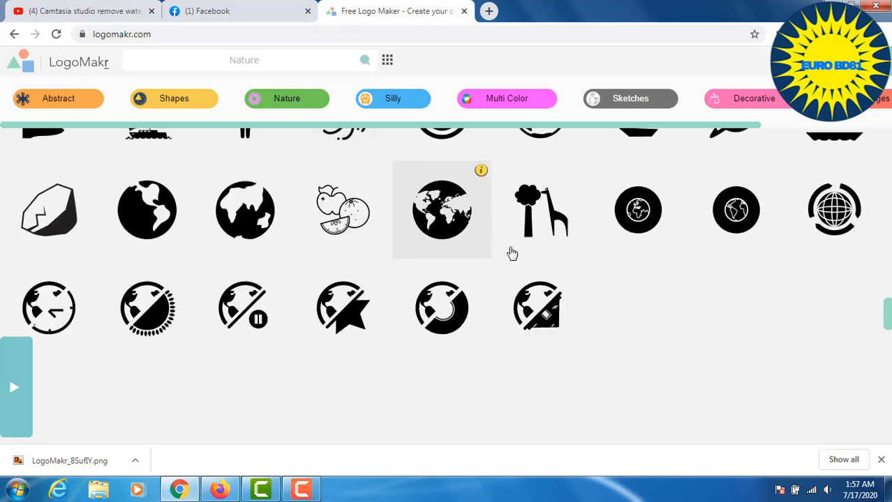
pyautogui.scroll(-2, 604, 287)
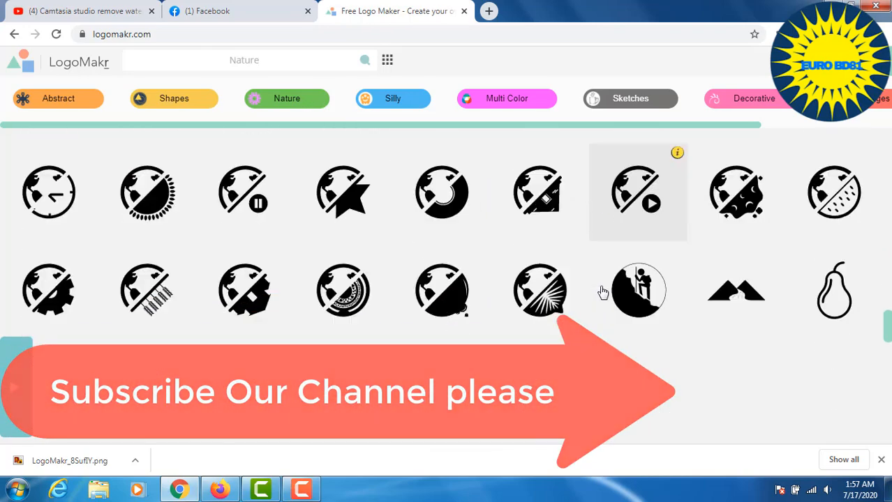
pyautogui.scroll(-2, 603, 291)
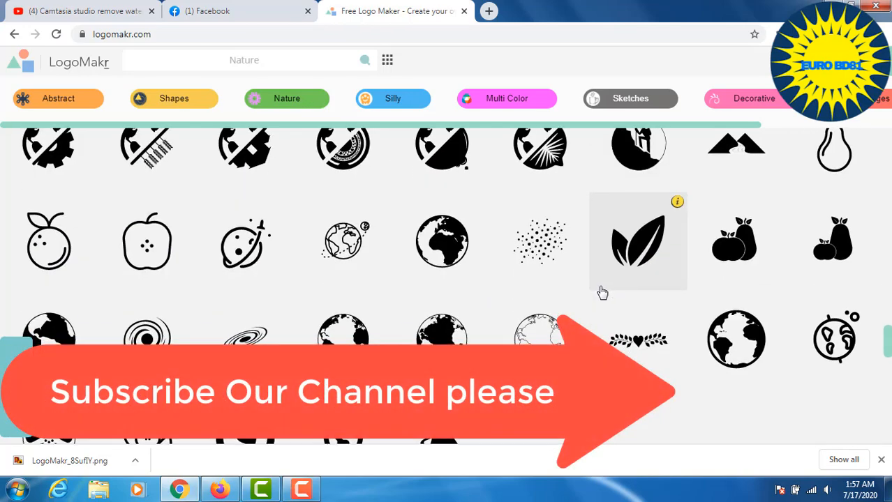
pyautogui.scroll(-1, 601, 293)
pyautogui.scroll(-5, 593, 299)
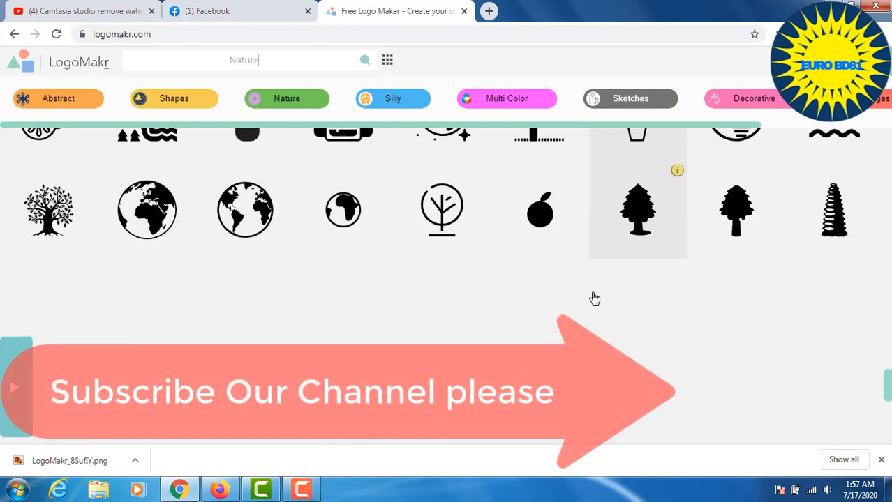
# Step: Browse the graphics in the Silly, Sketches and Decorative categories
pyautogui.click(397, 101)
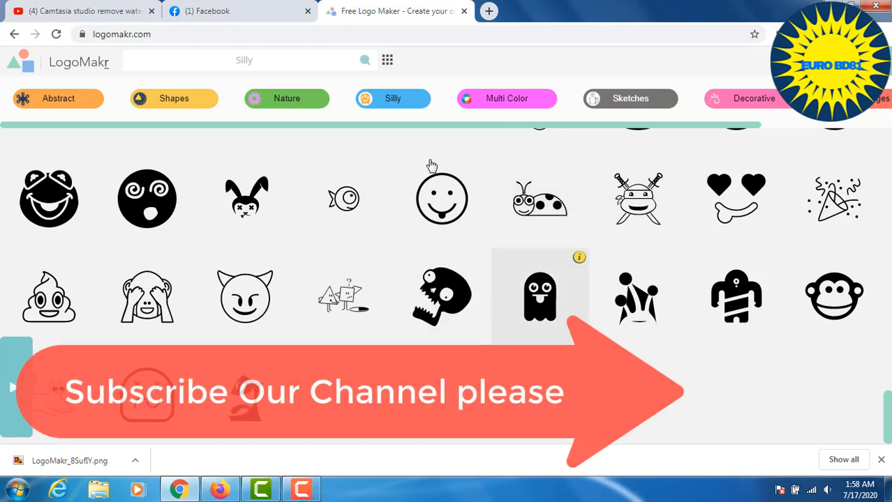
pyautogui.click(635, 103)
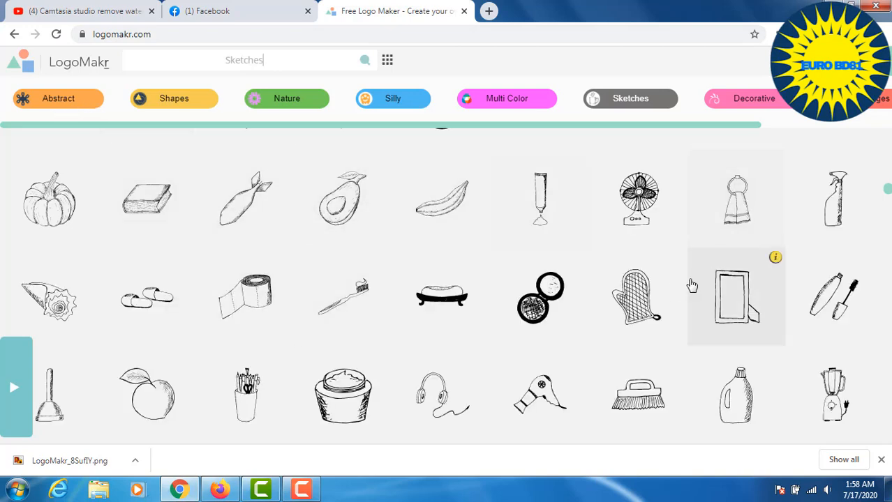
pyautogui.scroll(-3, 660, 305)
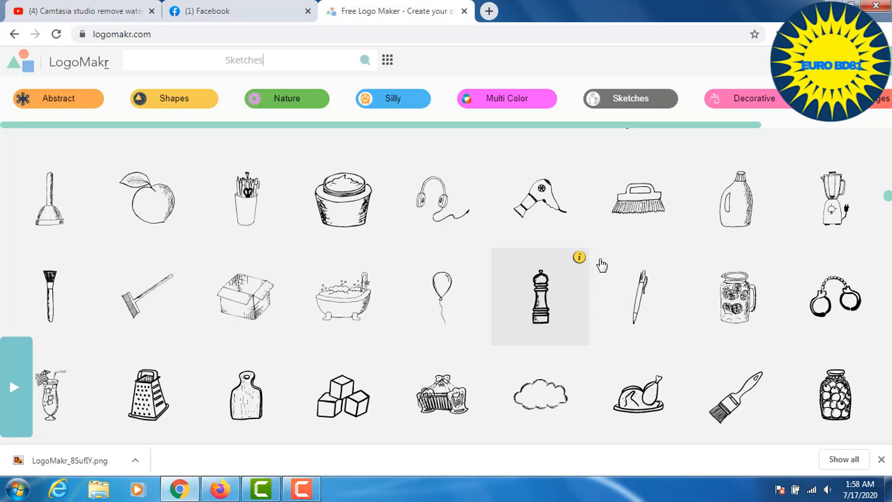
pyautogui.scroll(-3, 602, 266)
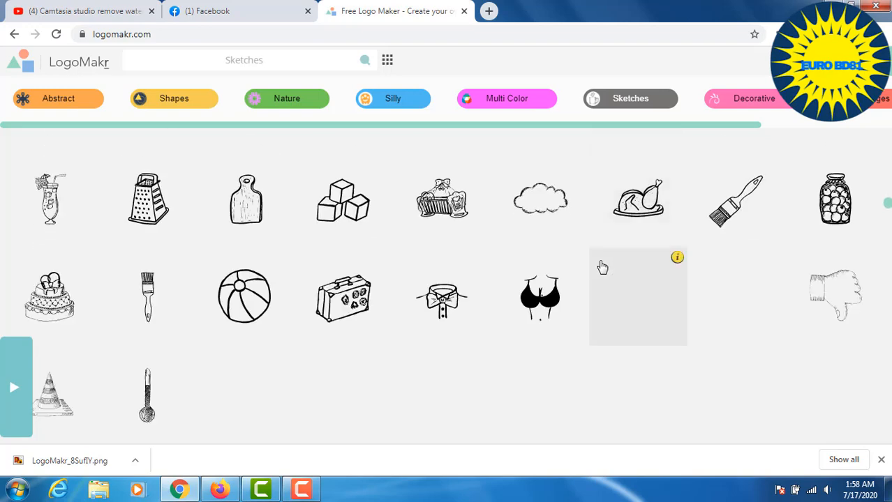
pyautogui.scroll(-4, 602, 267)
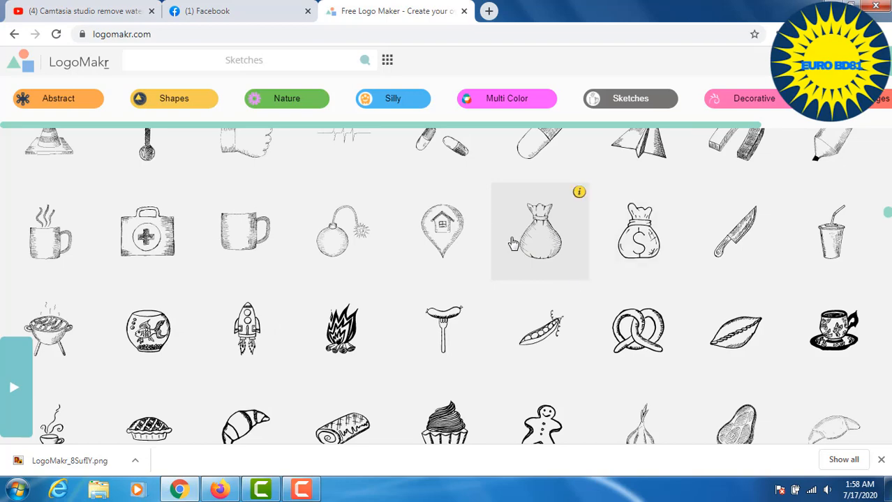
pyautogui.scroll(-2, 513, 244)
pyautogui.scroll(-1, 515, 248)
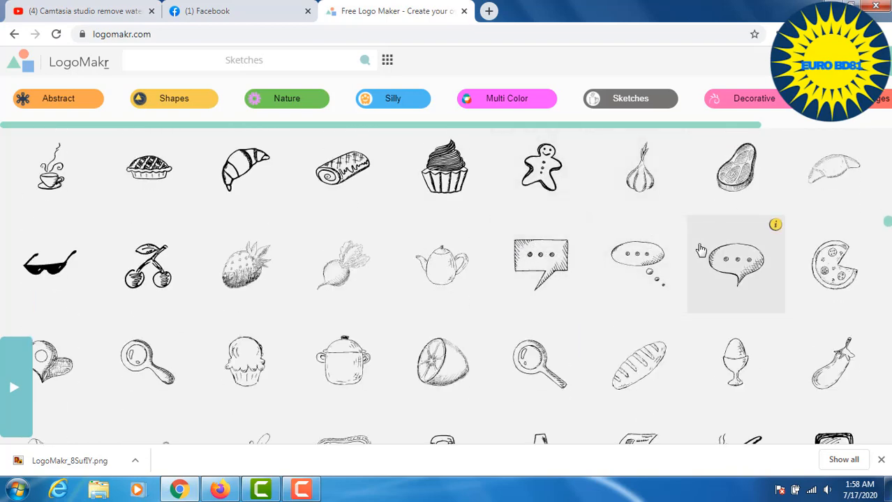
pyautogui.scroll(-1, 728, 286)
pyautogui.scroll(-2, 728, 286)
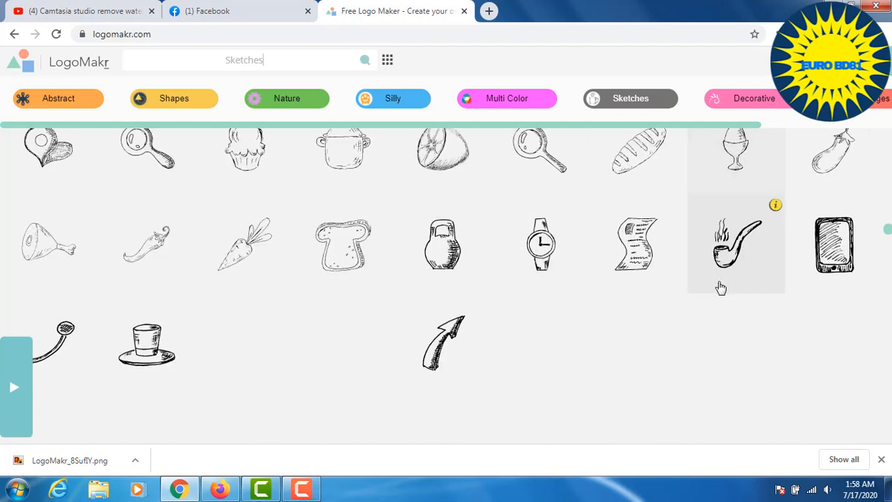
pyautogui.click(780, 105)
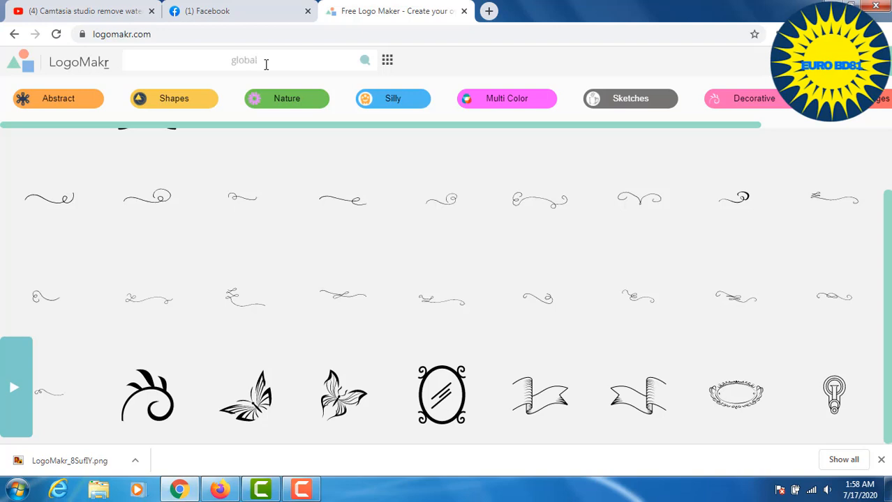
# Step: Search the graphics library for "global" again
pyautogui.press('Return')
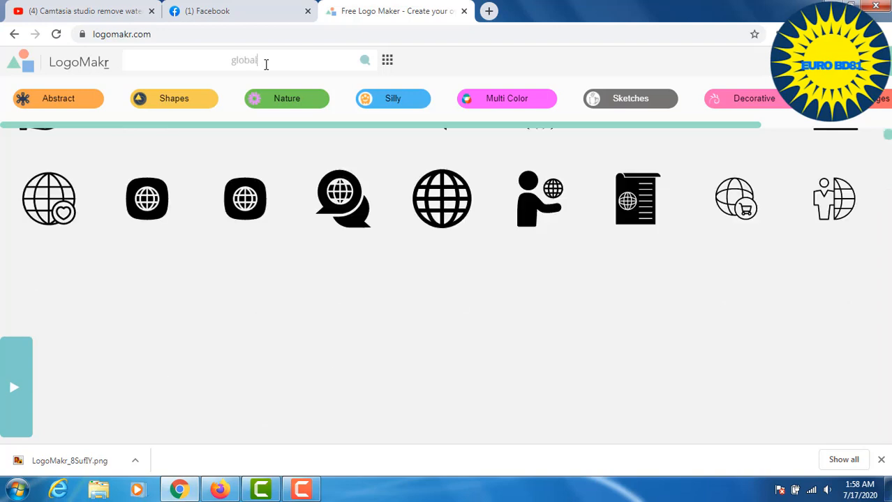
# Step: Look through the globe graphics in the "global" search results for one that suits the logo
pyautogui.scroll(-5, 466, 310)
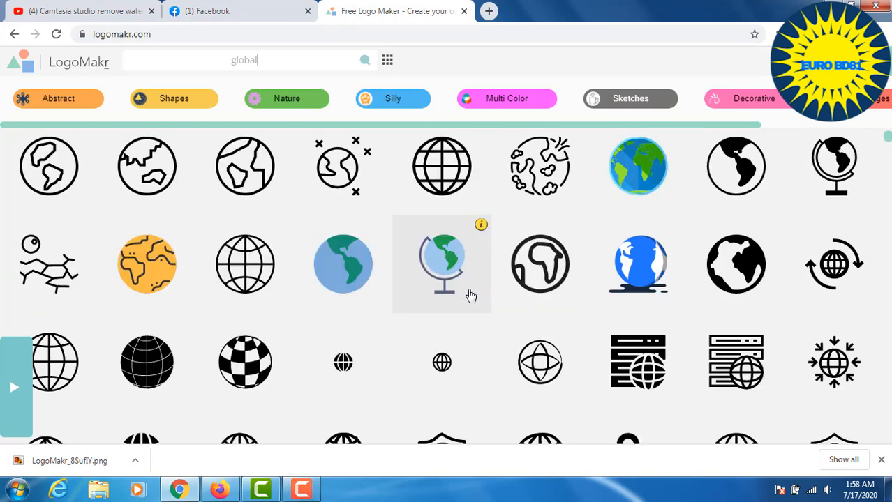
pyautogui.scroll(-4, 471, 296)
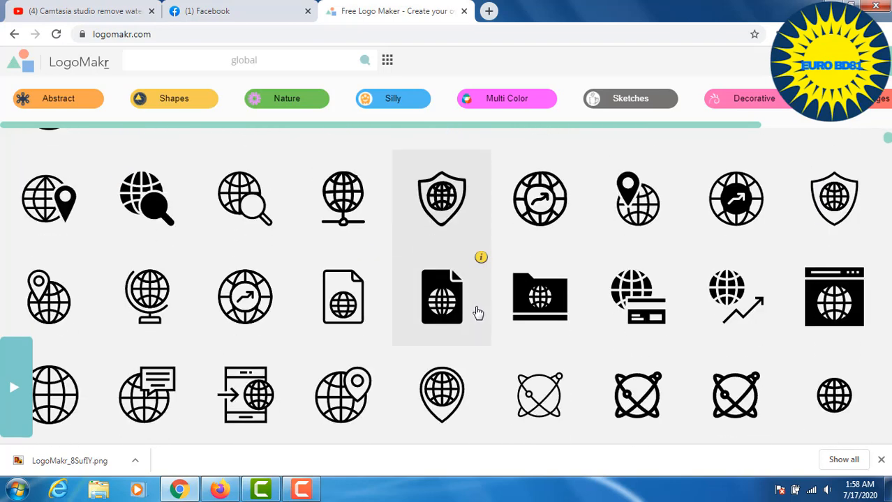
pyautogui.scroll(-3, 478, 313)
pyautogui.scroll(-1, 479, 315)
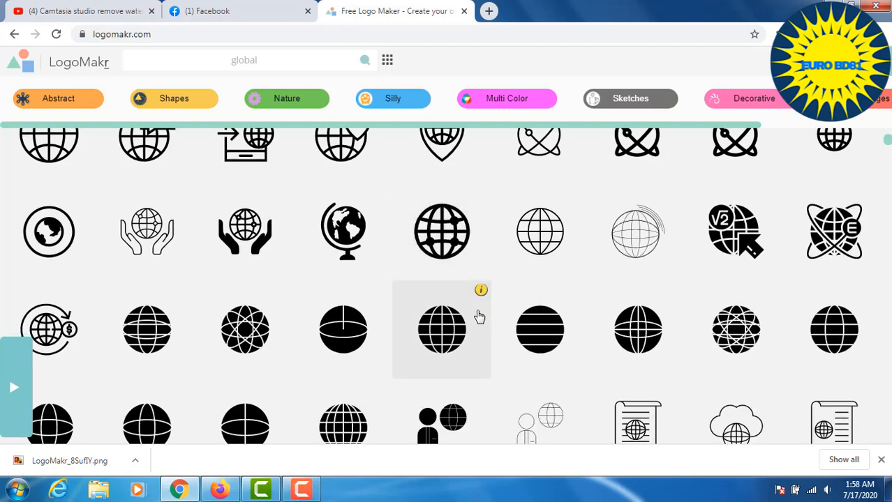
pyautogui.scroll(-2, 479, 319)
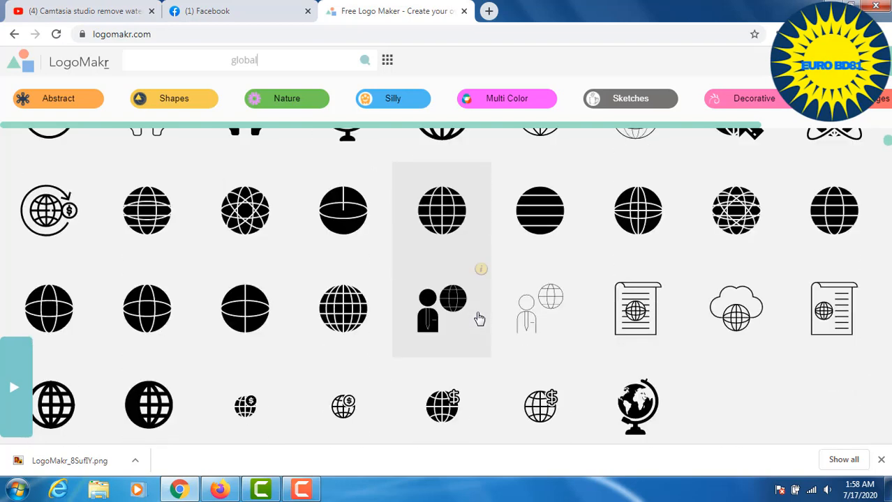
pyautogui.scroll(-3, 479, 320)
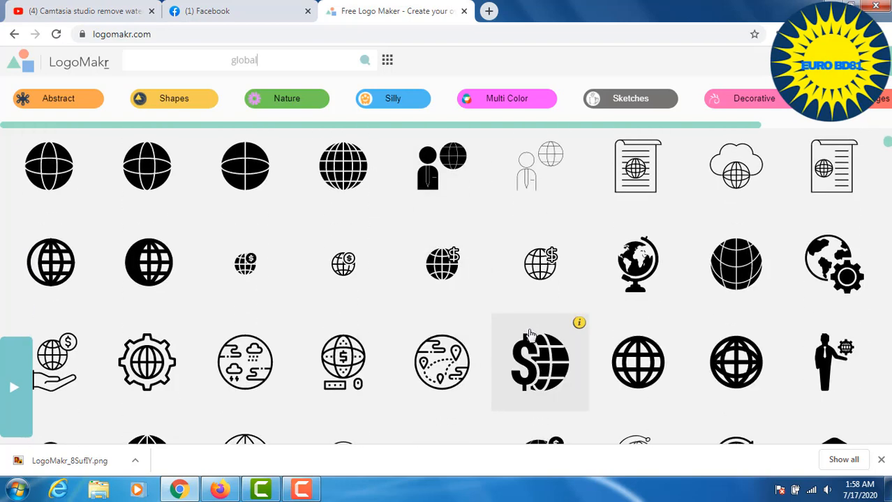
pyautogui.scroll(-1, 529, 340)
pyautogui.scroll(-3, 529, 341)
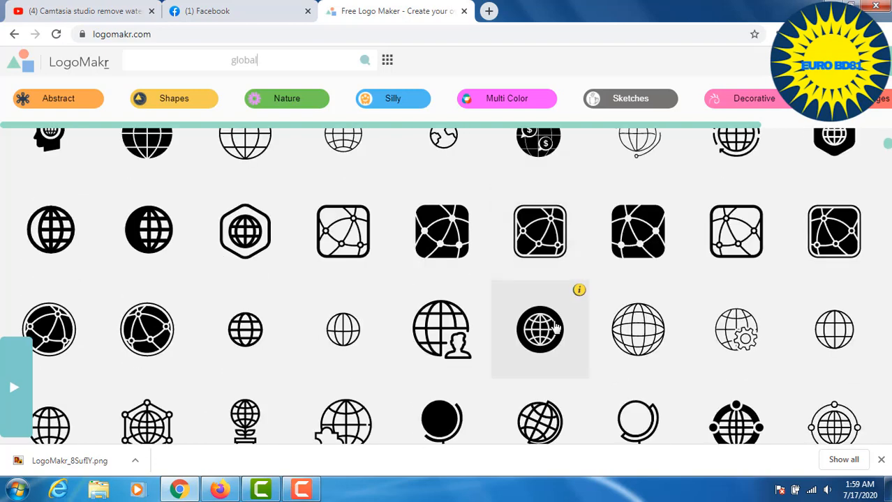
pyautogui.scroll(-2, 549, 326)
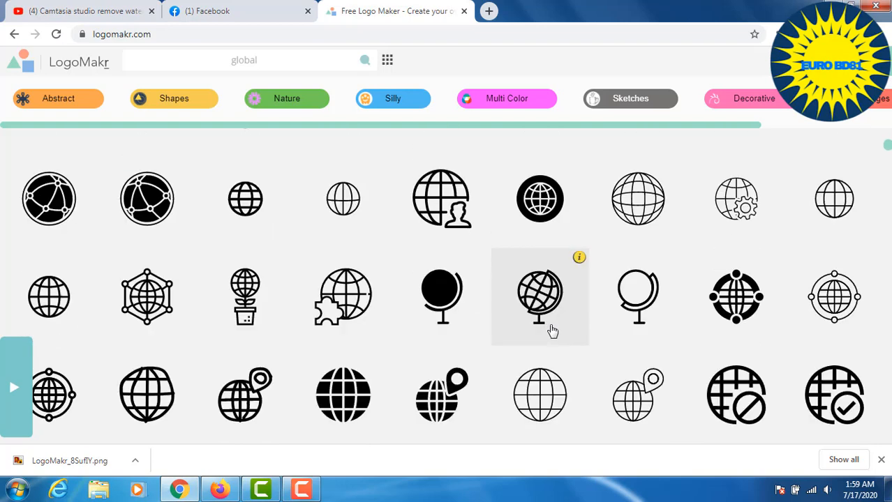
pyautogui.scroll(-2, 583, 332)
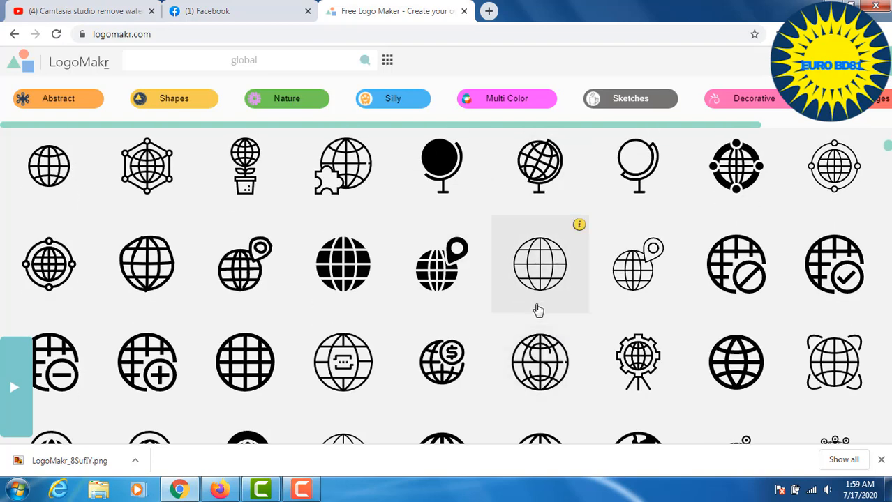
pyautogui.scroll(-3, 544, 318)
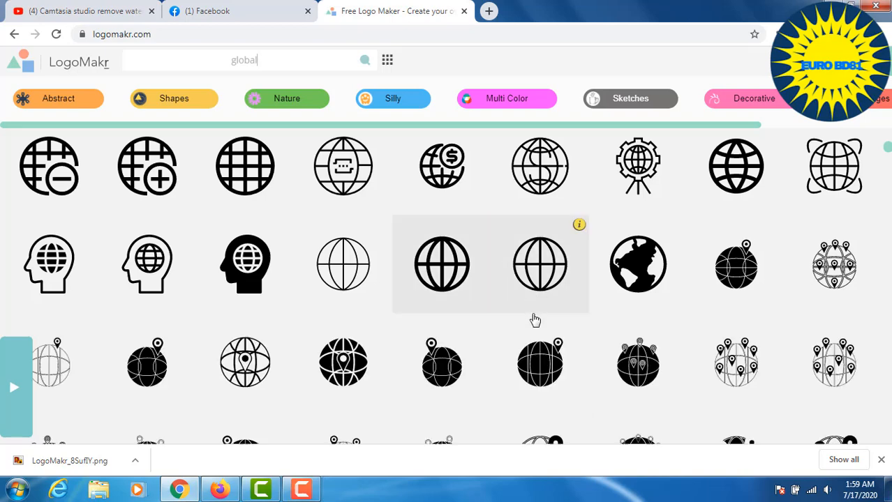
pyautogui.scroll(-2, 534, 318)
pyautogui.scroll(-4, 543, 341)
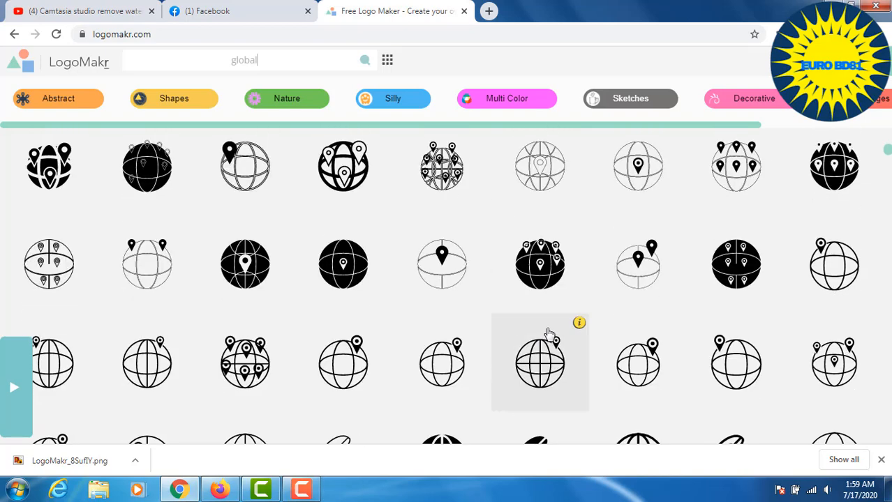
pyautogui.scroll(-5, 558, 328)
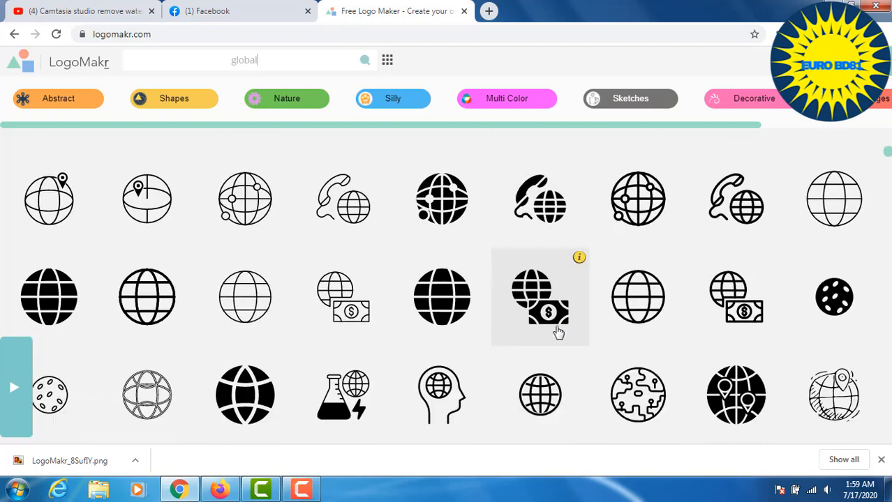
pyautogui.scroll(-1, 558, 330)
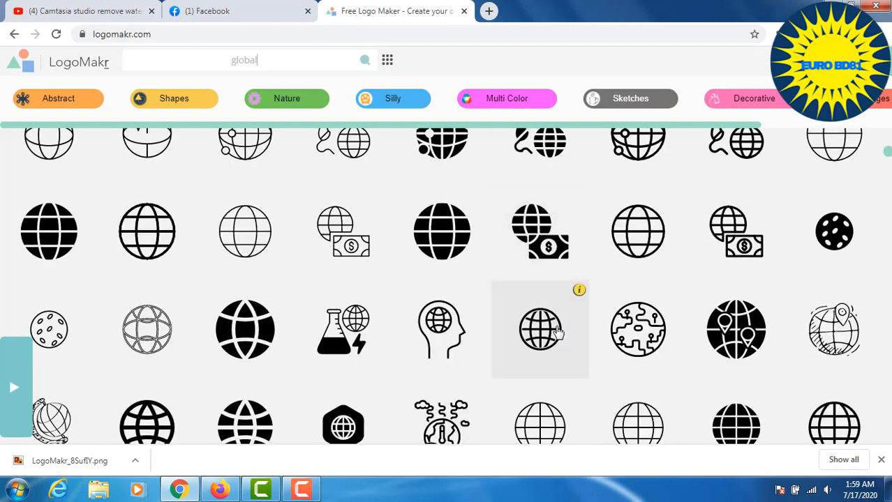
pyautogui.scroll(-2, 556, 330)
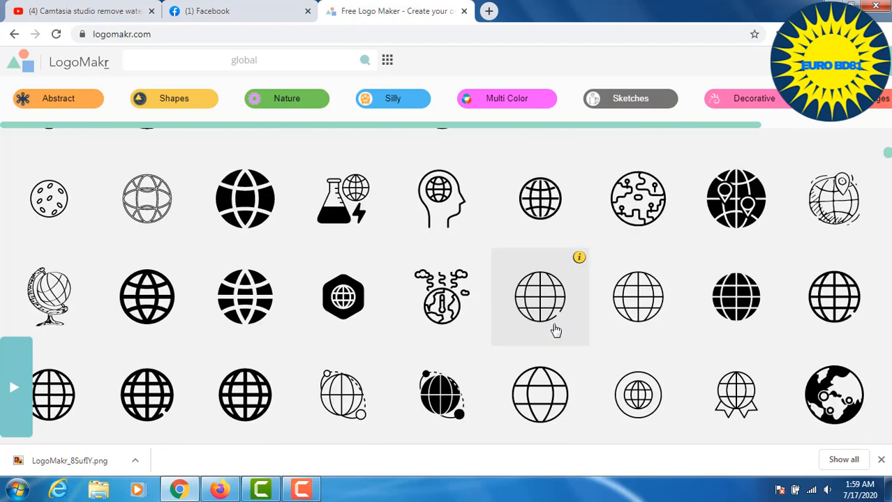
pyautogui.scroll(-3, 537, 343)
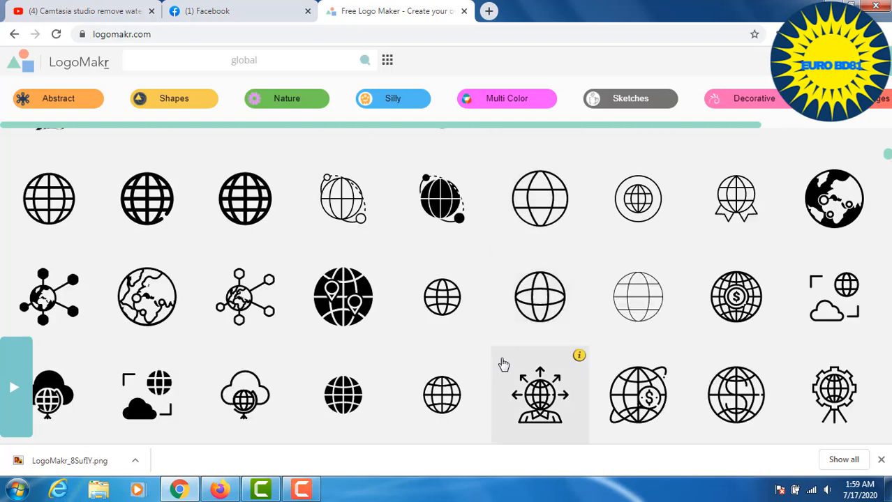
pyautogui.scroll(-2, 481, 366)
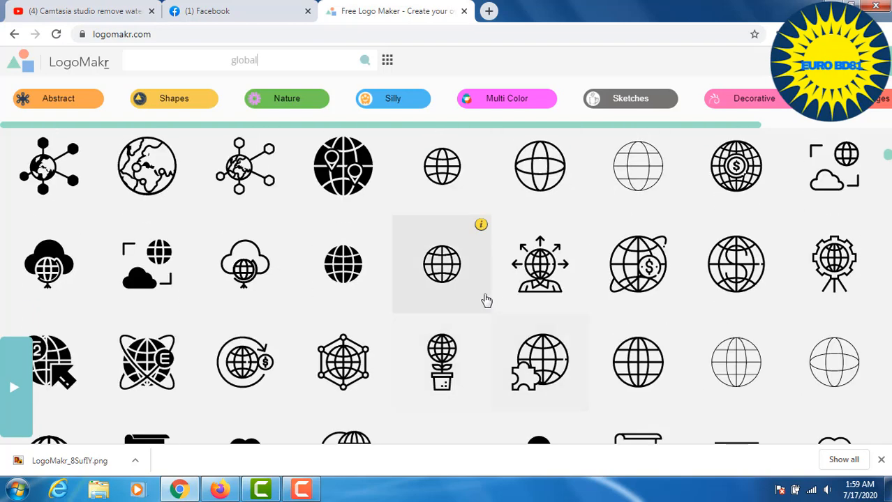
pyautogui.scroll(-2, 492, 307)
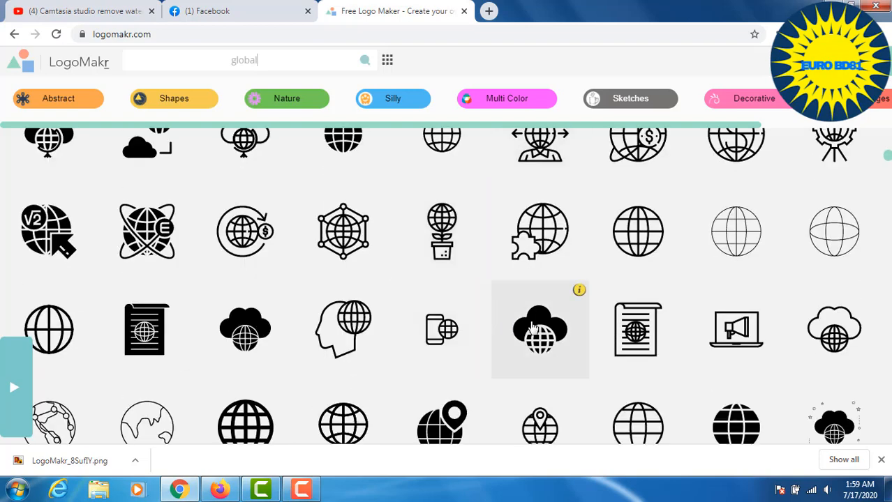
pyautogui.scroll(-2, 527, 329)
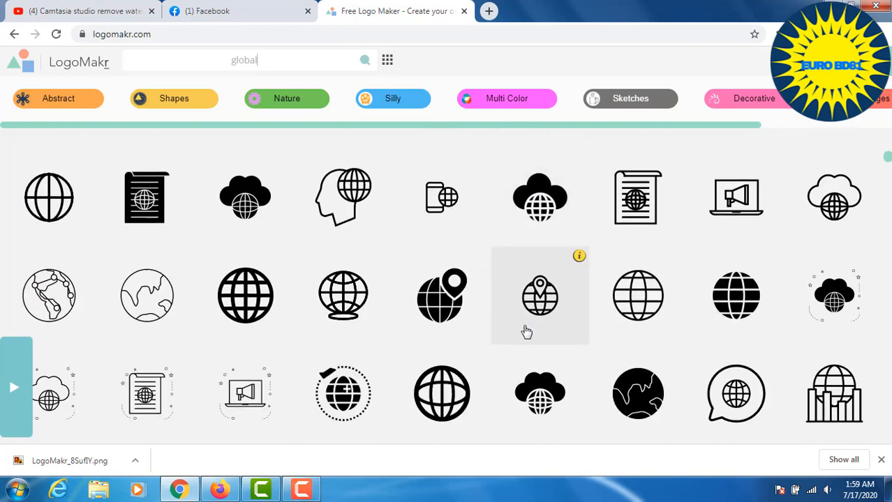
pyautogui.scroll(-1, 527, 329)
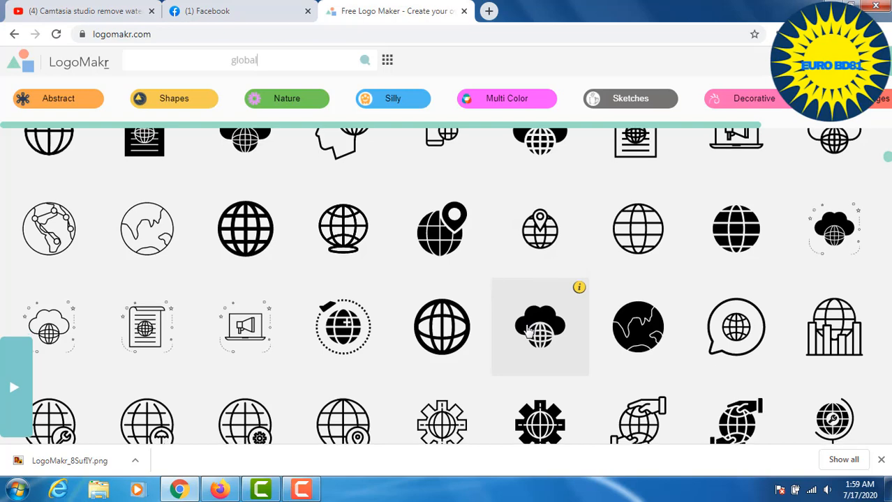
pyautogui.scroll(-2, 528, 329)
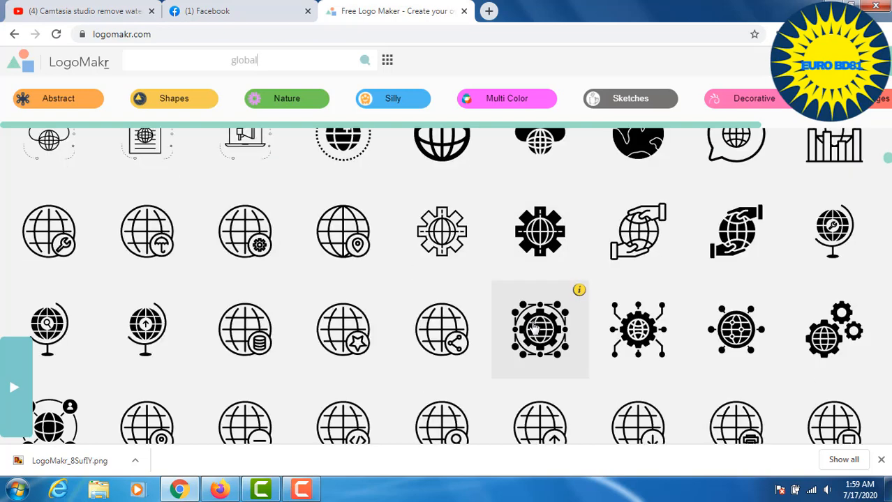
pyautogui.scroll(-1, 533, 329)
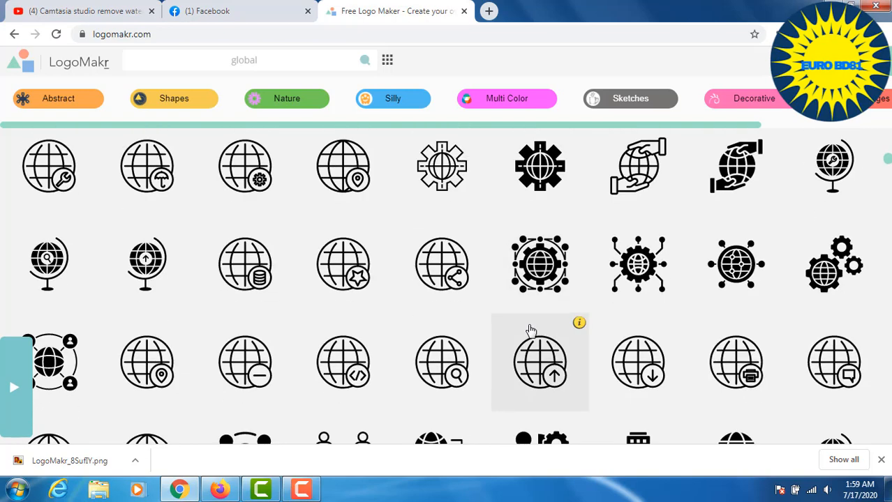
pyautogui.scroll(-2, 530, 330)
pyautogui.scroll(-2, 531, 334)
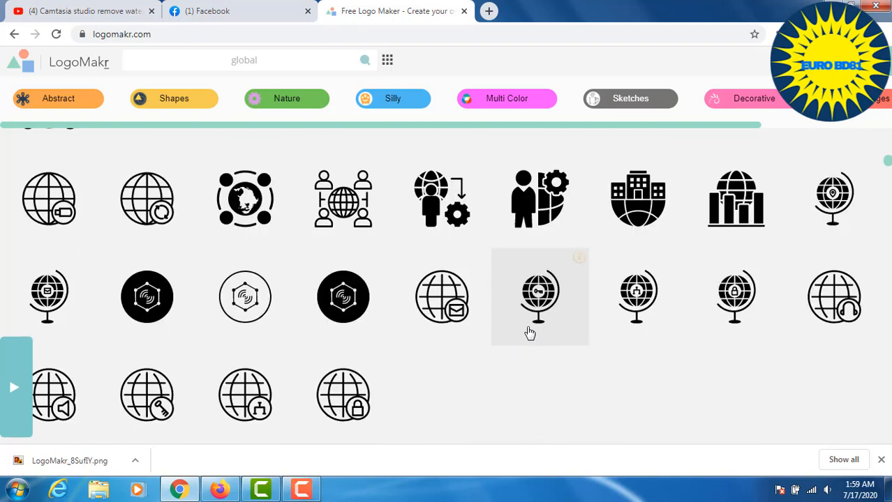
pyautogui.scroll(-2, 530, 334)
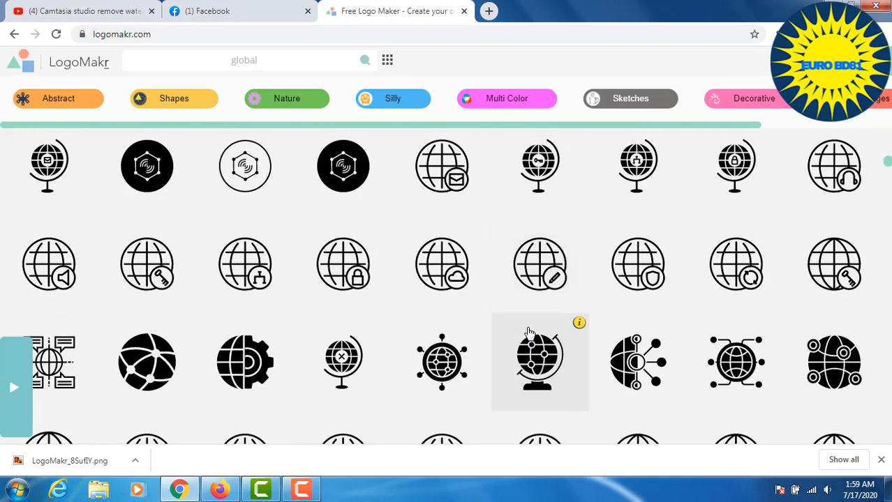
pyautogui.scroll(-5, 529, 338)
pyautogui.scroll(-3, 678, 434)
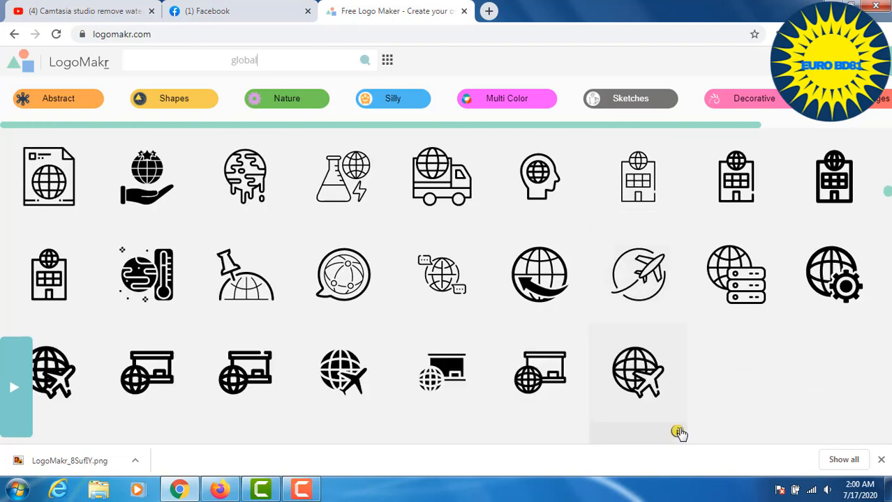
pyautogui.scroll(-3, 679, 433)
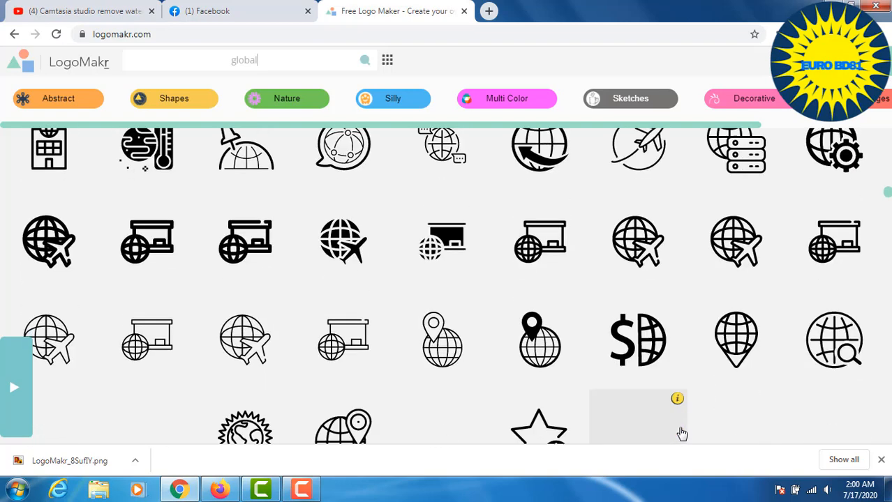
pyautogui.scroll(4, 681, 433)
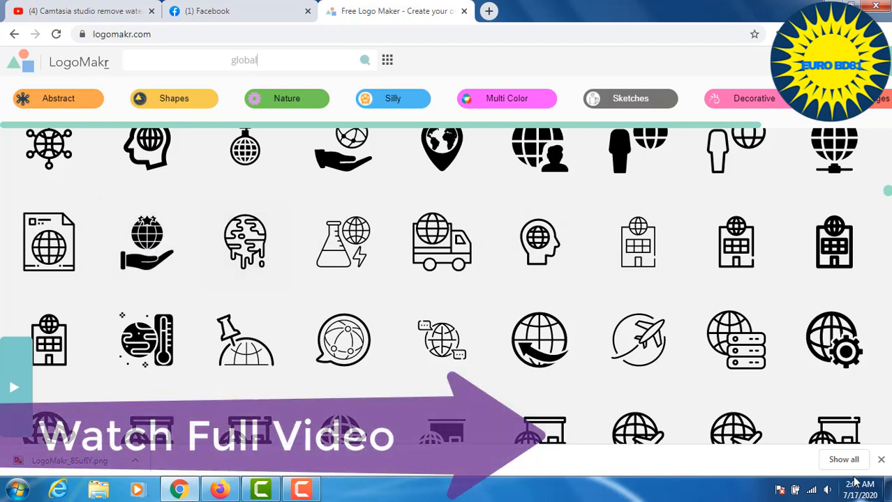
# Step: Add the graphic of a hand holding a globe with three stars to the canvas and move it up and to the left
pyautogui.click(881, 460)
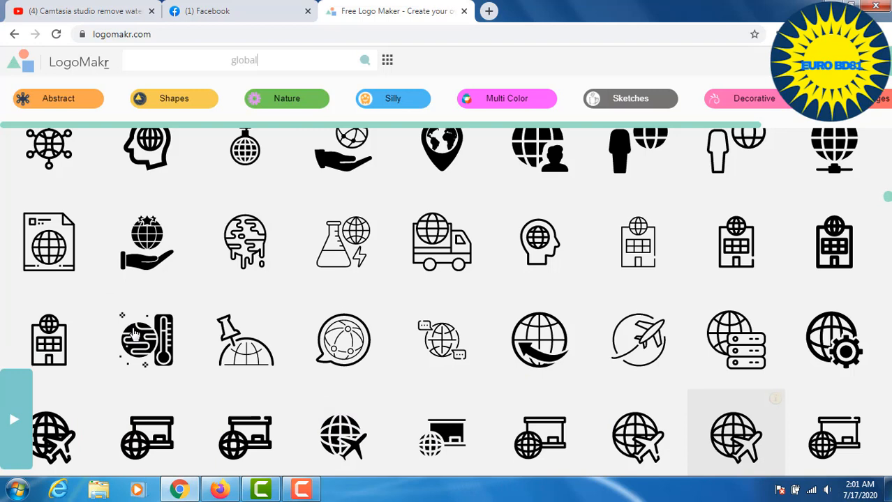
pyautogui.click(132, 258)
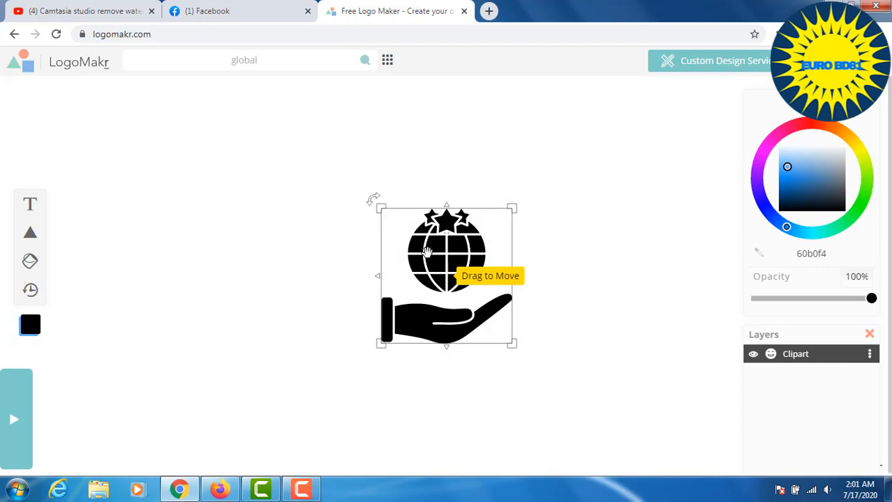
pyautogui.moveTo(427, 251); pyautogui.dragTo(373, 203)
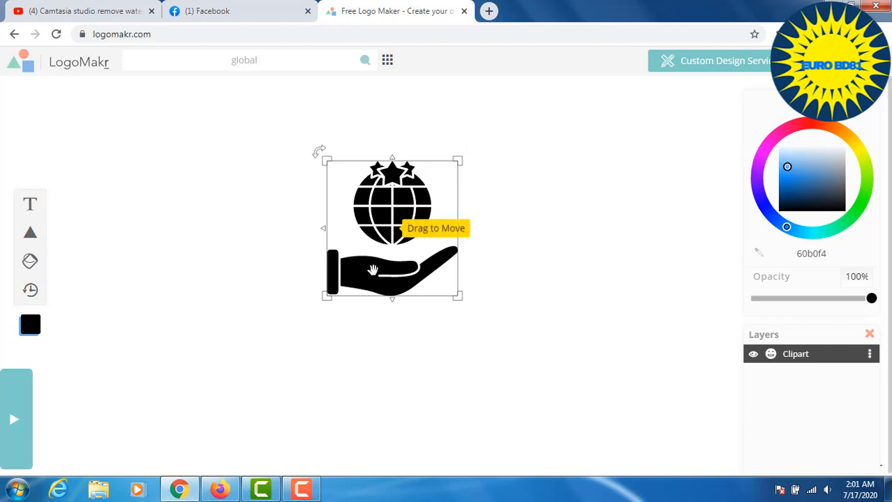
# Step: Recolor the hand-and-globe clipart bright green, hex 07ff00
pyautogui.click(858, 207)
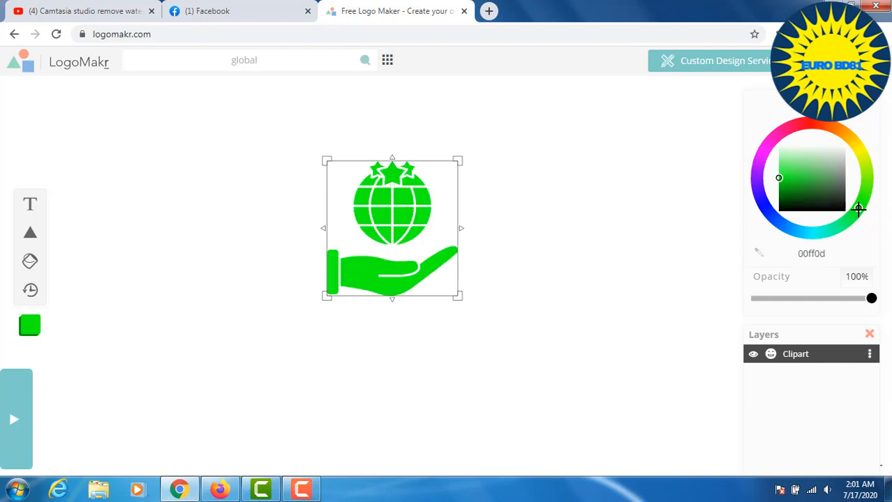
pyautogui.click(856, 214)
pyautogui.click(863, 202)
pyautogui.click(863, 192)
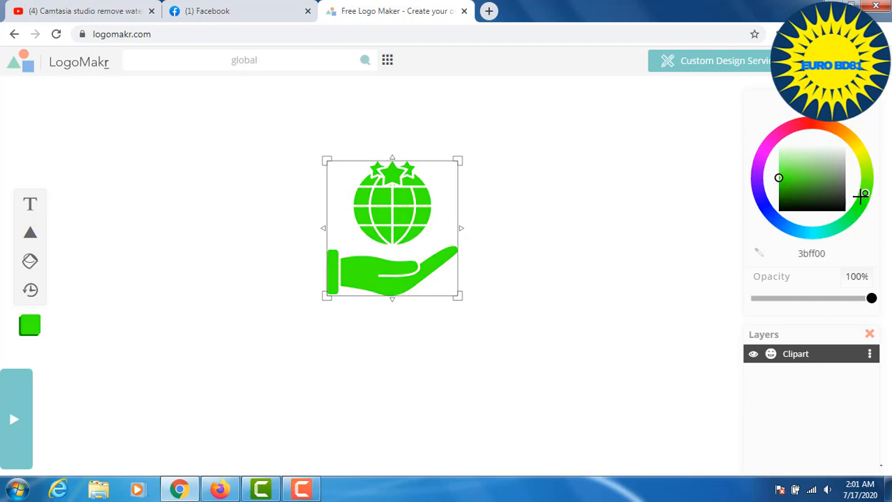
pyautogui.click(861, 203)
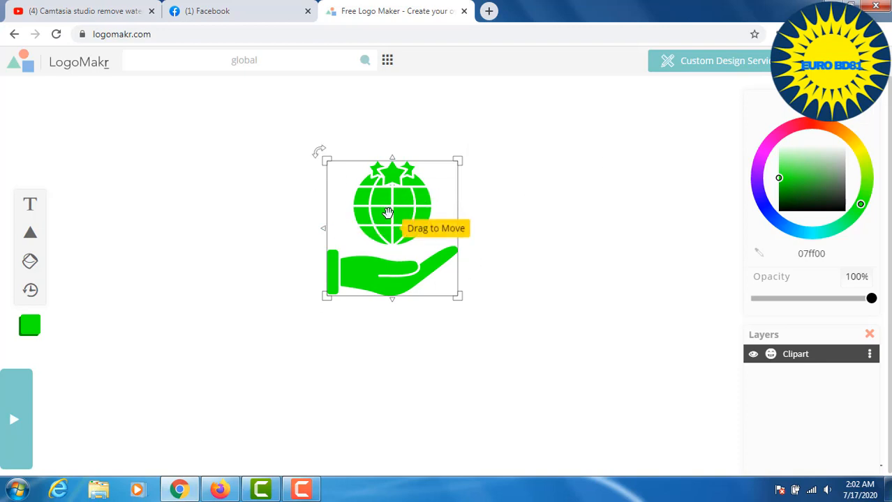
# Step: Move the hand-and-globe clipart farther left on the canvas and recolor it magenta, hex ff00ee
pyautogui.moveTo(385, 213); pyautogui.dragTo(251, 214)
pyautogui.moveTo(344, 239); pyautogui.dragTo(344, 239)
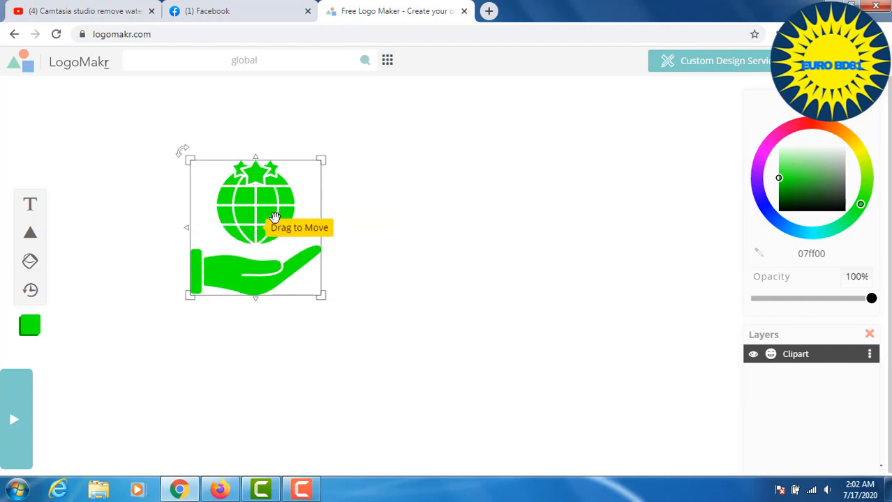
pyautogui.click(797, 126)
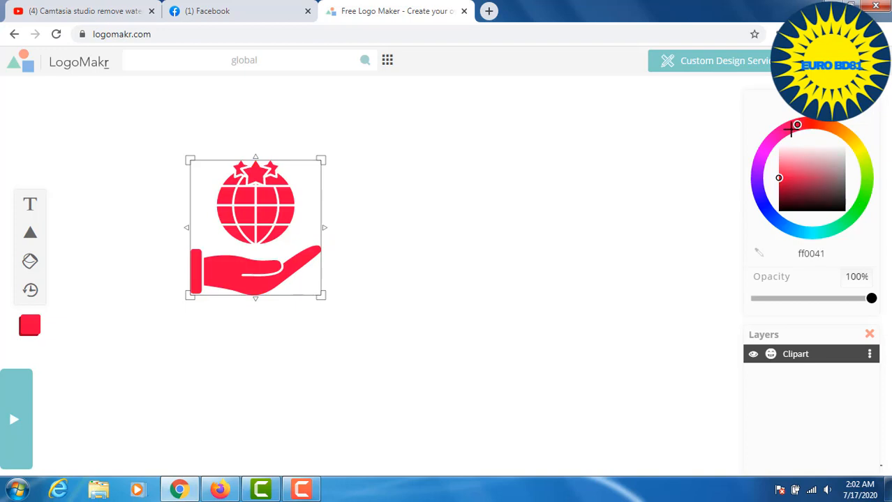
pyautogui.click(777, 139)
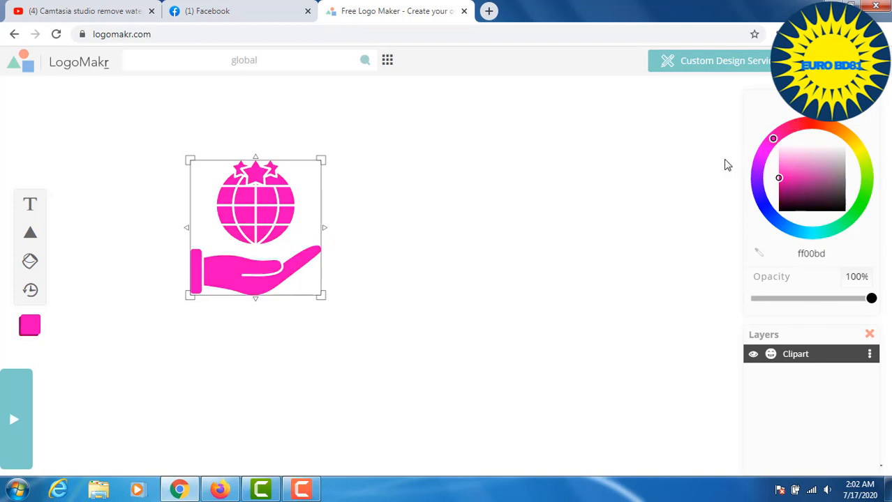
pyautogui.click(767, 146)
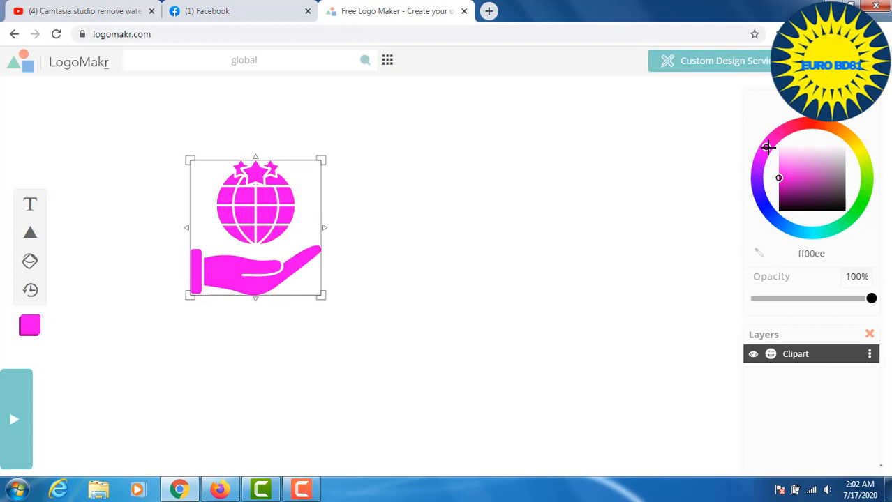
# Step: Recolor the hand-and-globe clipart deep pink, hex ff00b7
pyautogui.click(774, 137)
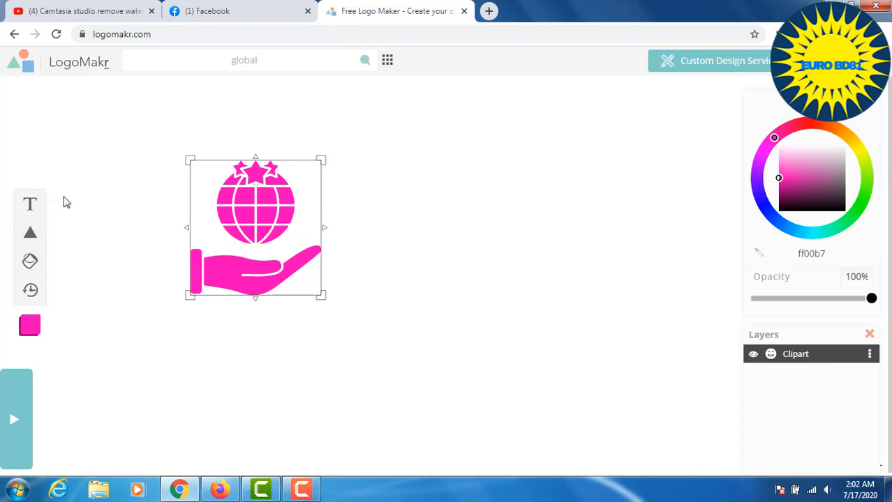
# Step: Add a circle shape to the canvas and move it slightly up, beside the hand-and-globe clipart
pyautogui.moveTo(30, 232)
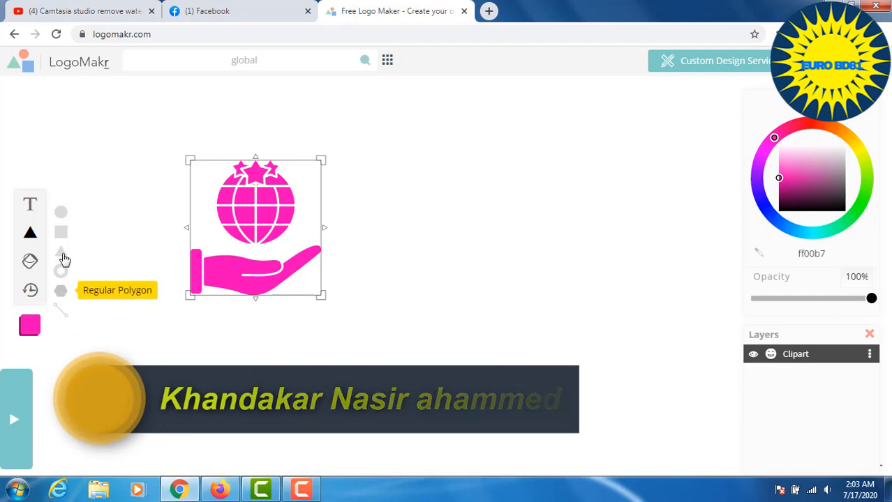
pyautogui.click(60, 213)
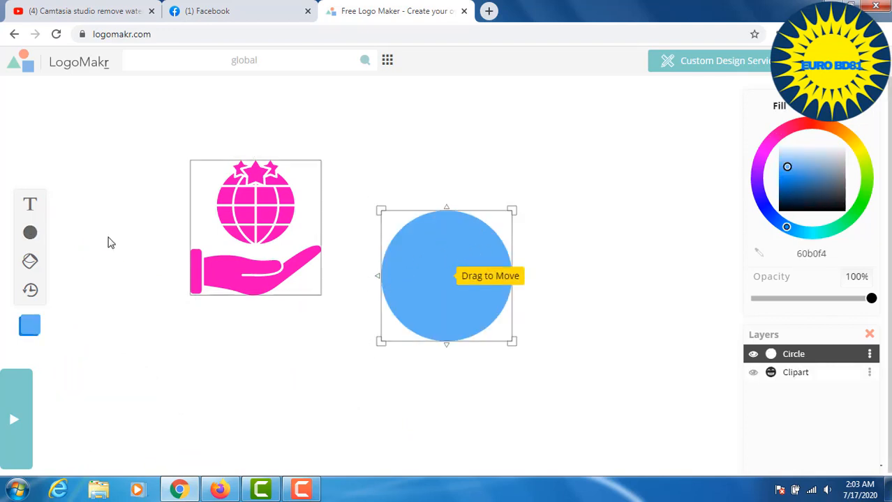
pyautogui.moveTo(439, 276); pyautogui.dragTo(453, 239)
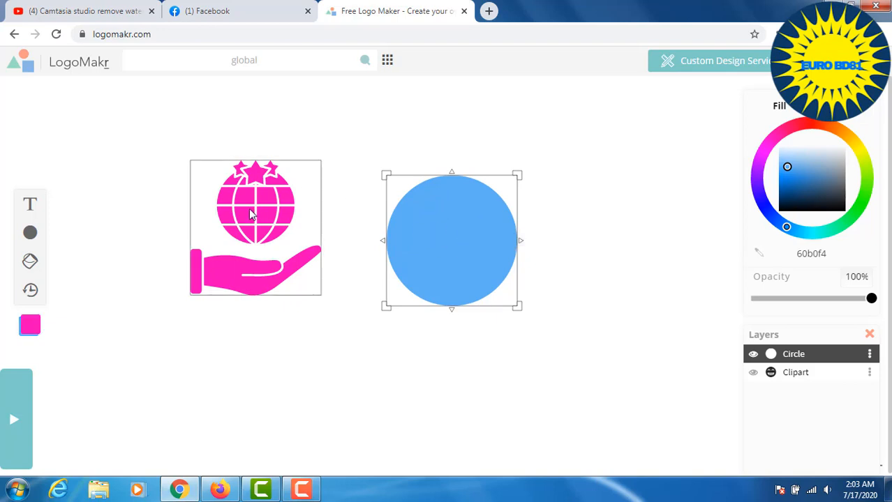
# Step: Recolor the circle near-black, hex 13191f
pyautogui.click(835, 185)
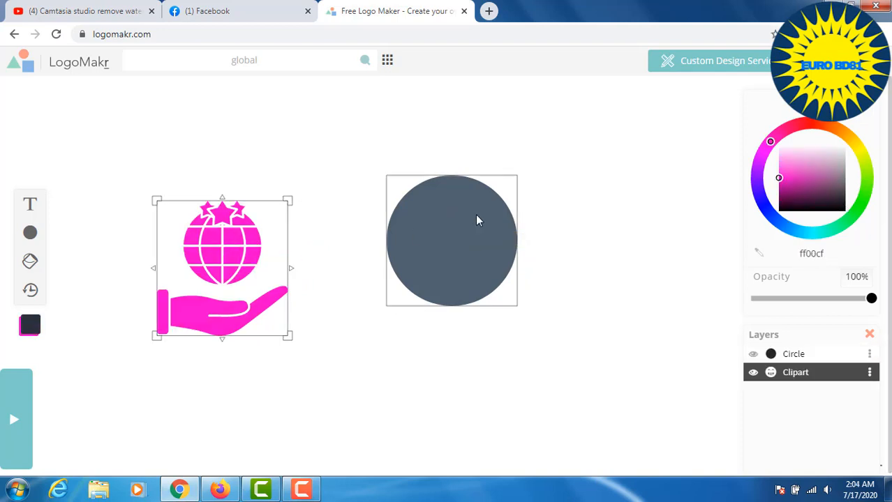
pyautogui.click(476, 218)
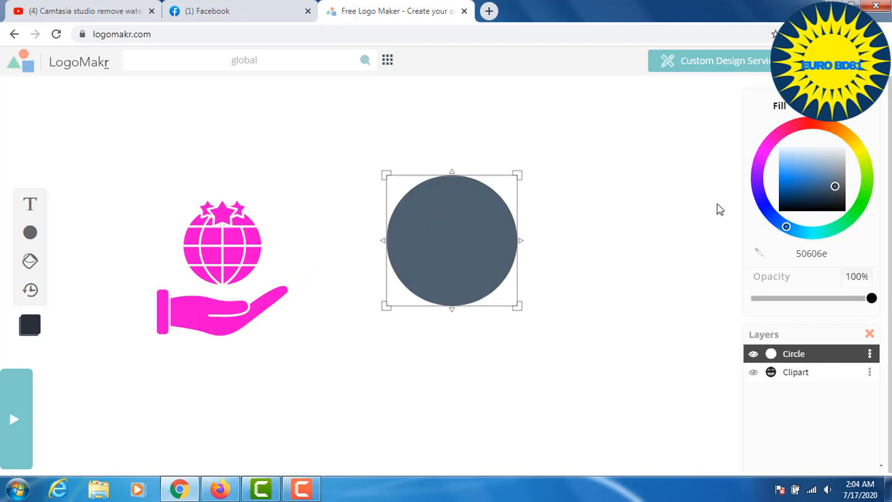
pyautogui.click(829, 204)
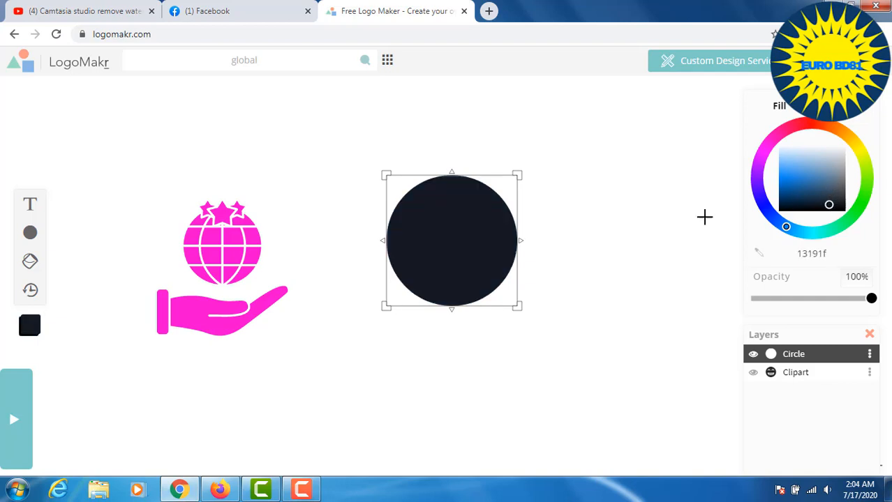
# Step: Recolor the hand-and-globe clipart green, hex 00ff0e, and move it onto the dark circle
pyautogui.click(223, 262)
pyautogui.click(859, 208)
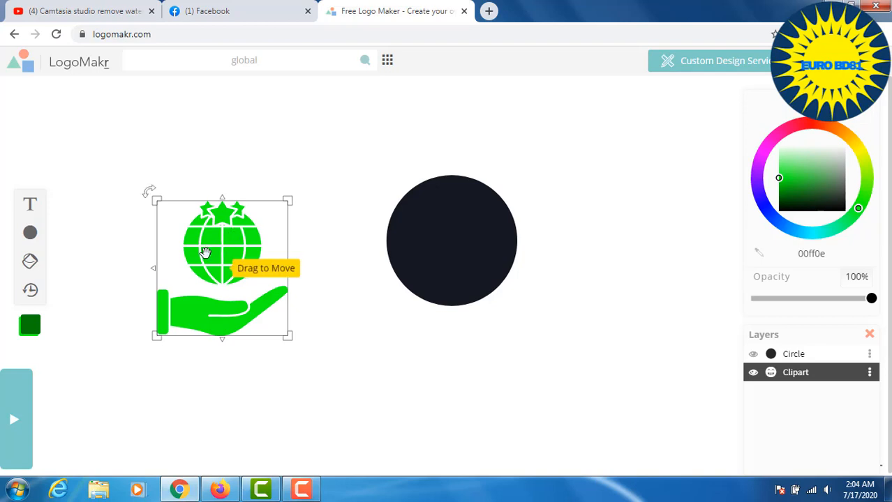
pyautogui.moveTo(208, 253); pyautogui.dragTo(441, 227)
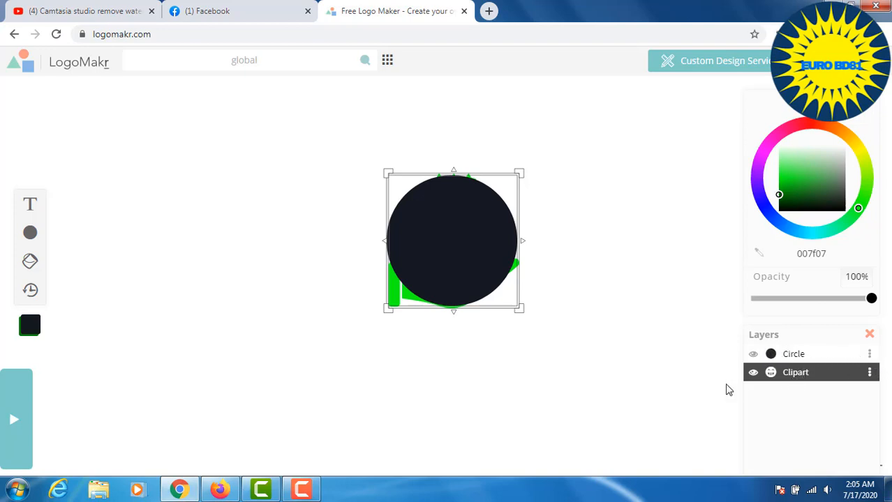
# Step: Send the circle layer to the back, behind the hand-and-globe clipart
pyautogui.click(395, 304)
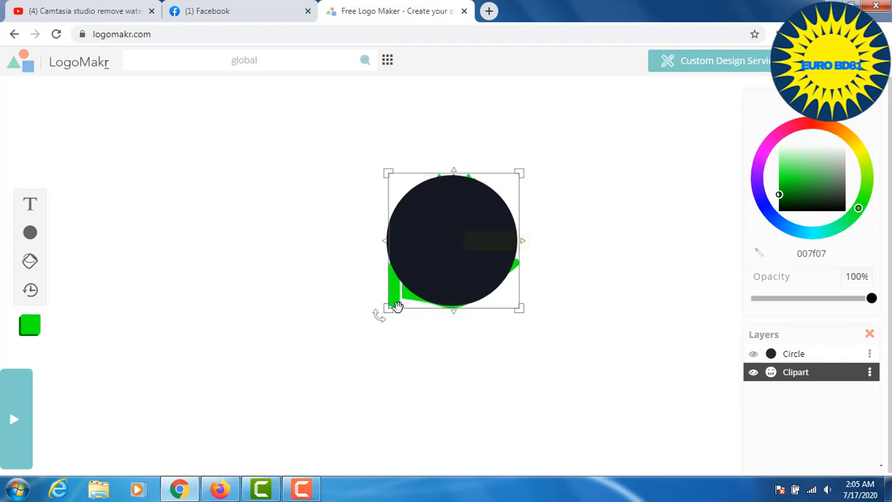
pyautogui.click(438, 302)
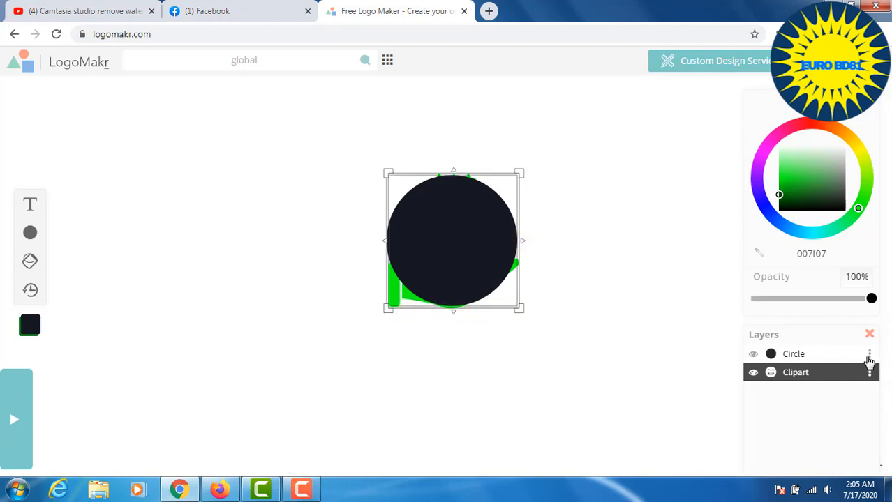
pyautogui.click(869, 356)
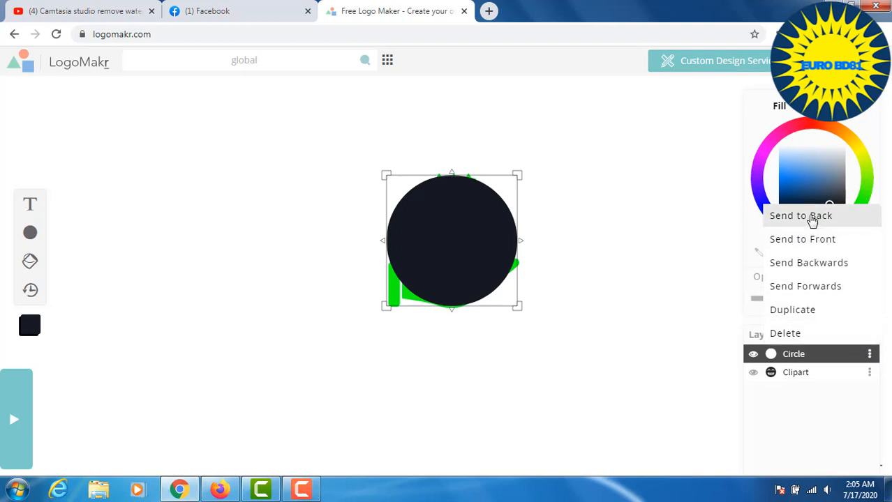
pyautogui.click(803, 216)
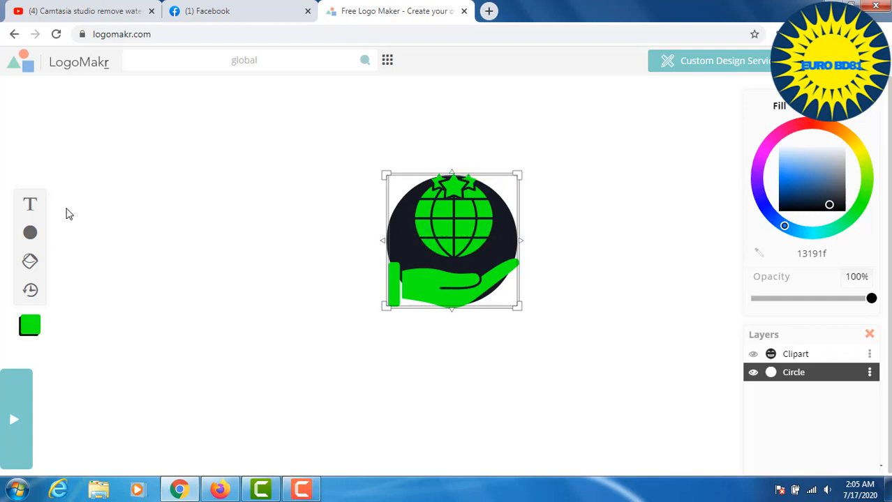
# Step: Add a text object to the logo reading "REAL FACTS.es"
pyautogui.click(30, 208)
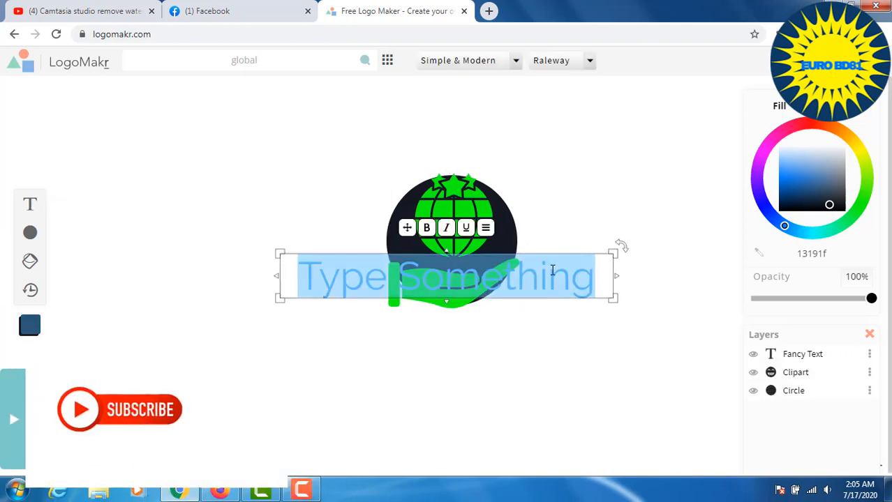
pyautogui.press('BackSpace')
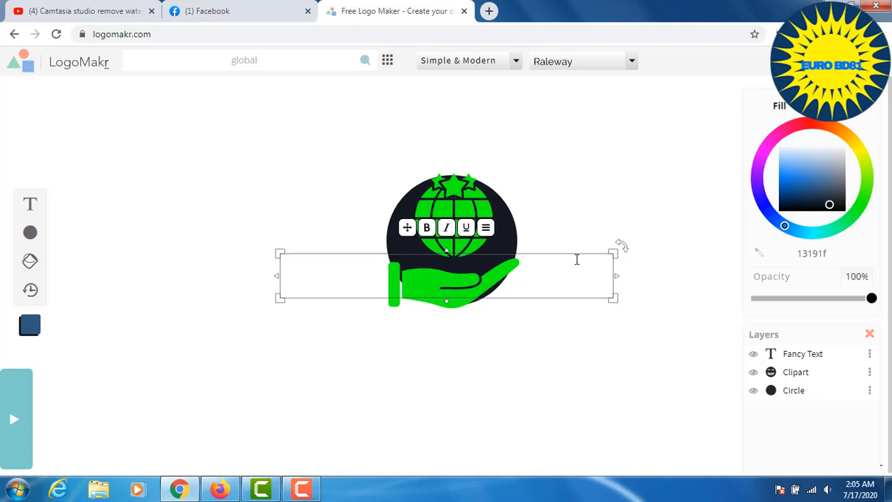
pyautogui.write('REAL')
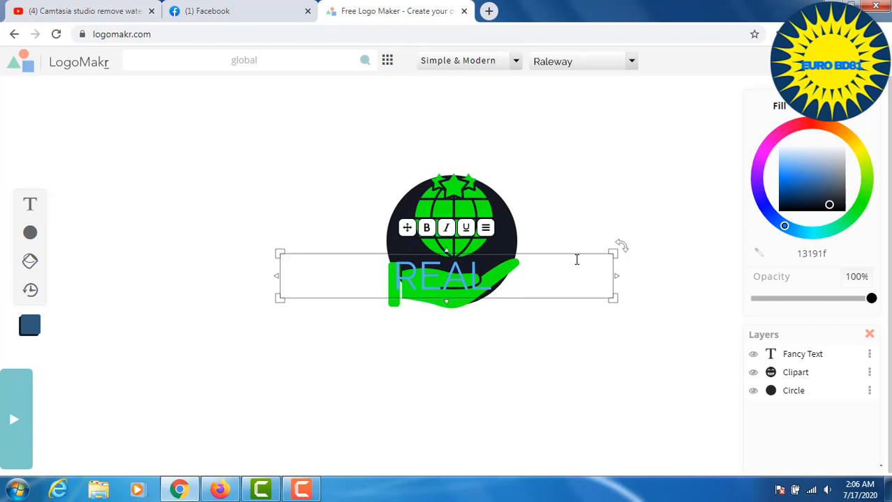
pyautogui.write(' FACT')
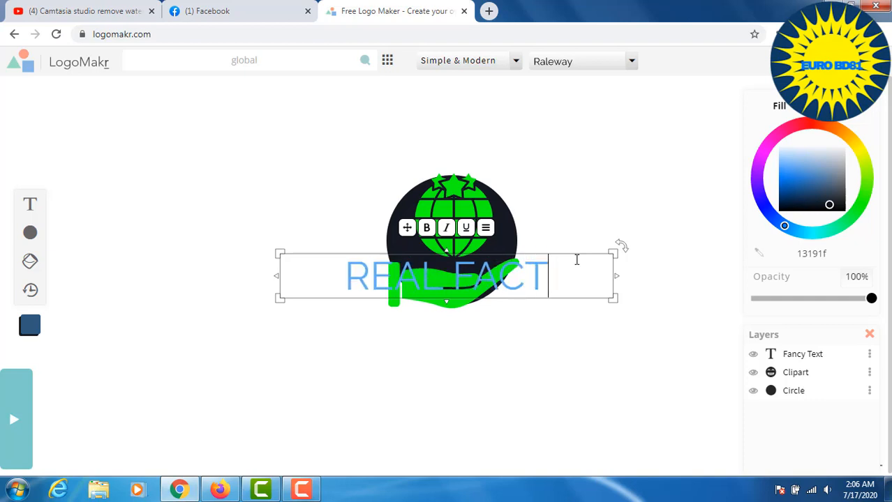
pyautogui.write('S.es')
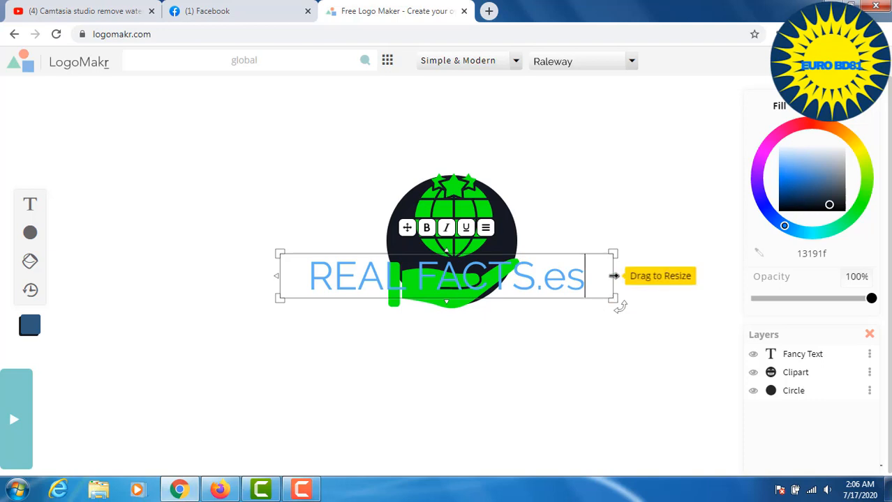
# Step: Narrow the "REAL FACTS.es" text box from both sides and center it over the circle
pyautogui.moveTo(613, 276); pyautogui.dragTo(508, 277)
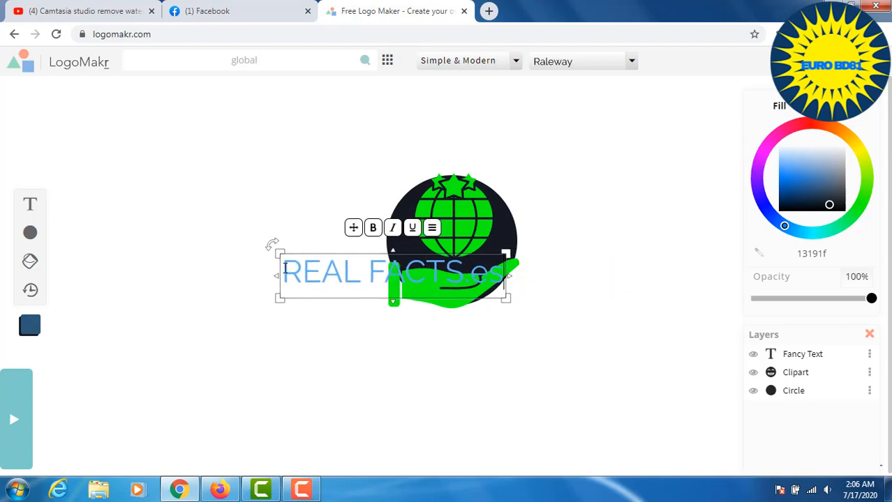
pyautogui.moveTo(278, 276); pyautogui.dragTo(339, 276)
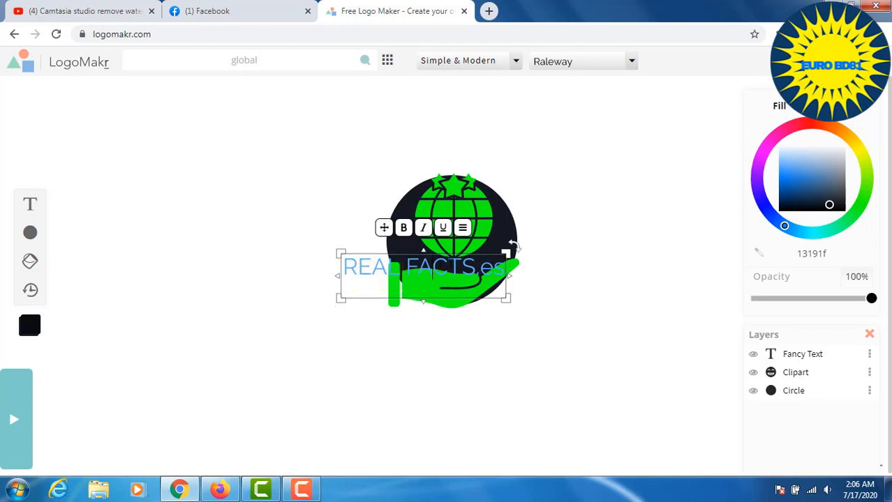
pyautogui.moveTo(433, 273); pyautogui.dragTo(475, 266)
pyautogui.click(501, 287)
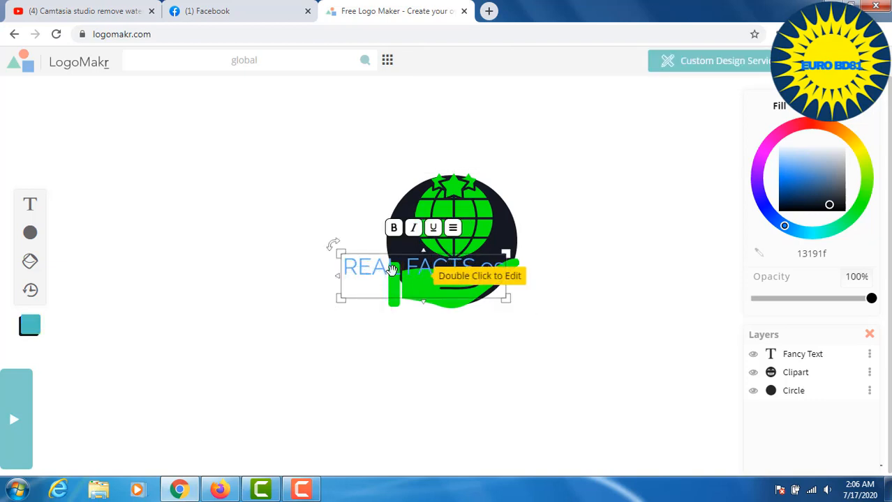
pyautogui.moveTo(404, 271); pyautogui.dragTo(435, 267)
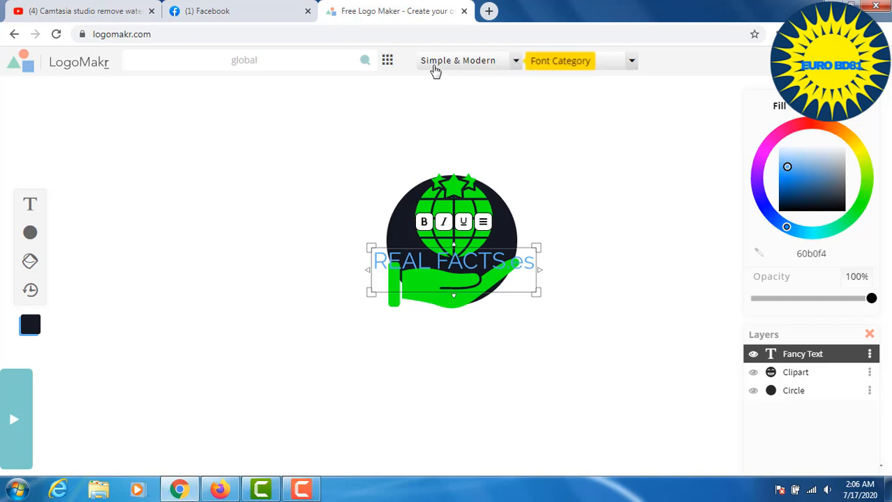
# Step: Set the text's font category to Designer Picks and its font to Righteous
pyautogui.click(515, 62)
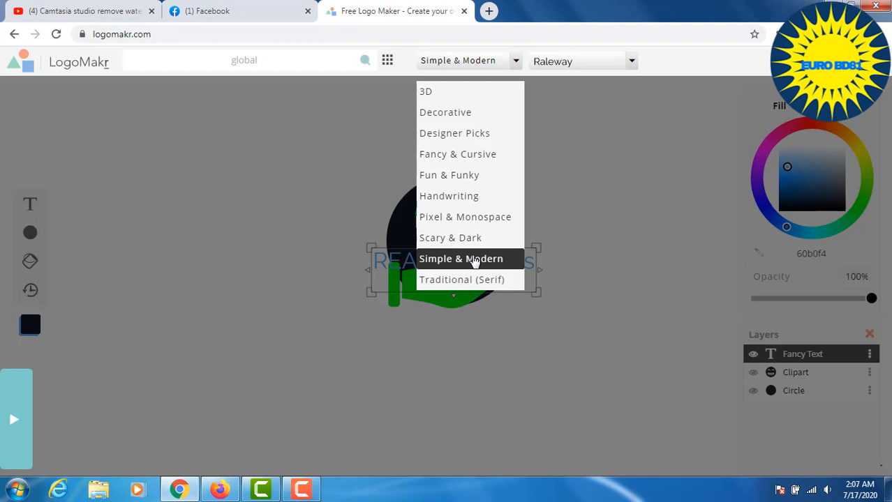
pyautogui.click(459, 140)
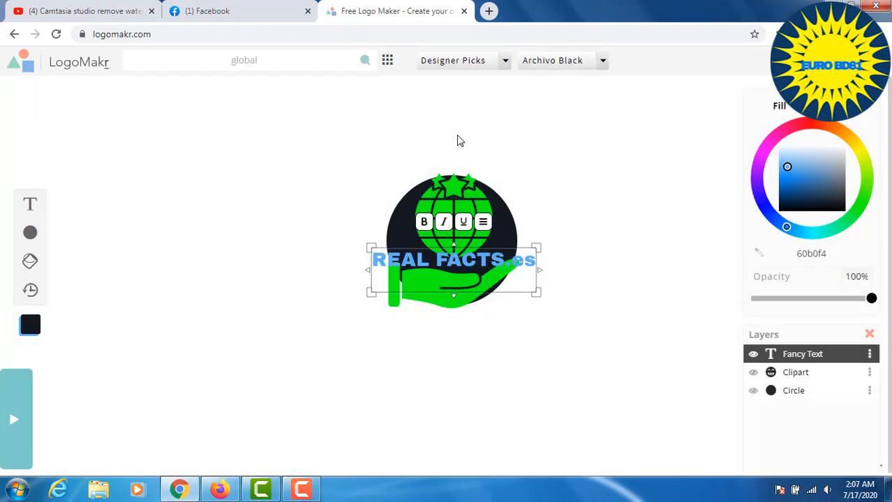
pyautogui.click(603, 62)
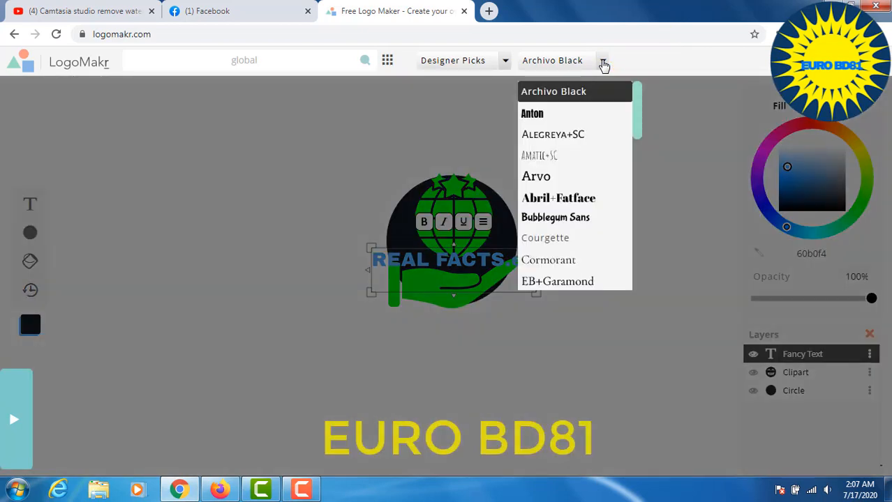
pyautogui.scroll(-4, 565, 245)
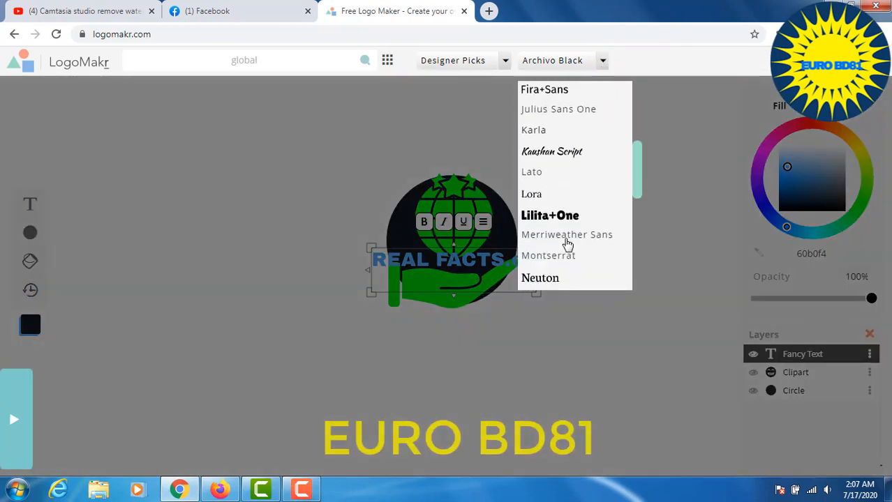
pyautogui.scroll(-5, 567, 244)
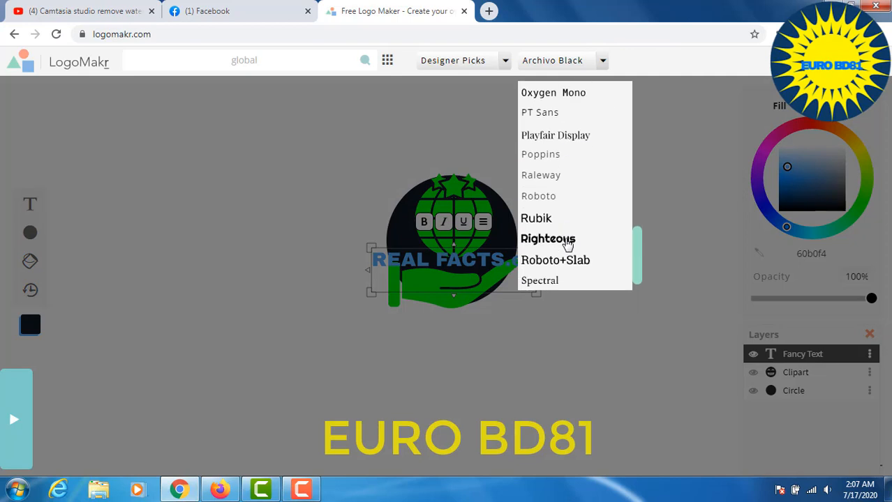
pyautogui.click(556, 242)
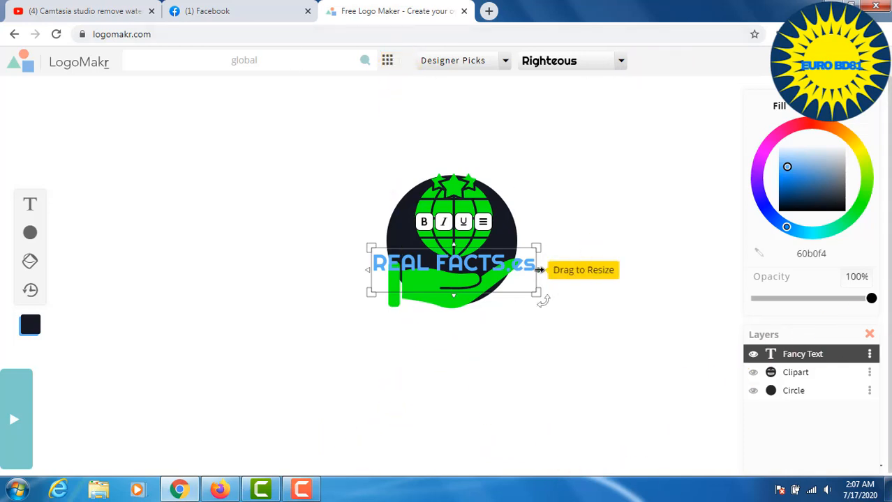
# Step: Shrink the "REAL FACTS.es" text box to the circle's width and fit it between the globe and the hand
pyautogui.moveTo(538, 270); pyautogui.dragTo(500, 270)
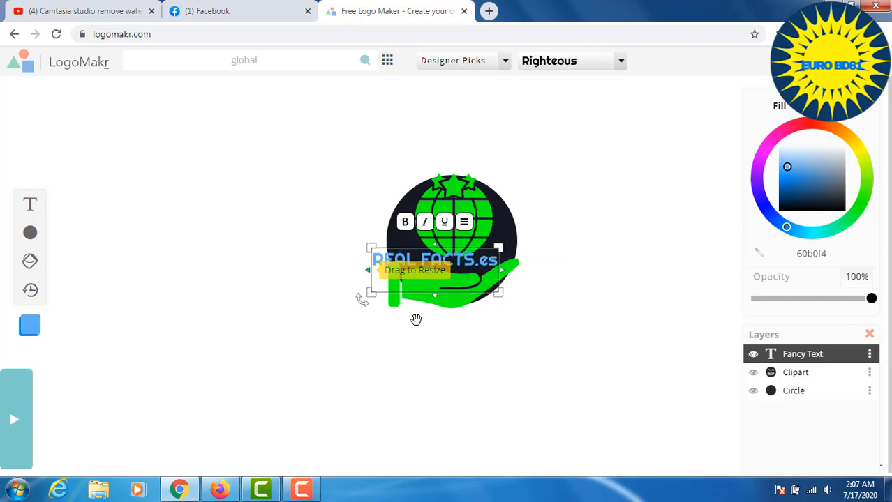
pyautogui.moveTo(433, 297); pyautogui.dragTo(463, 262)
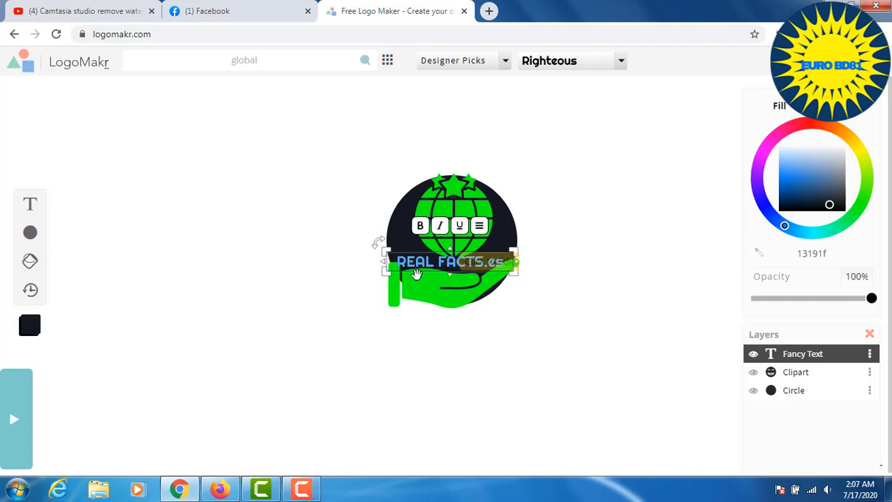
pyautogui.moveTo(450, 274); pyautogui.dragTo(456, 264)
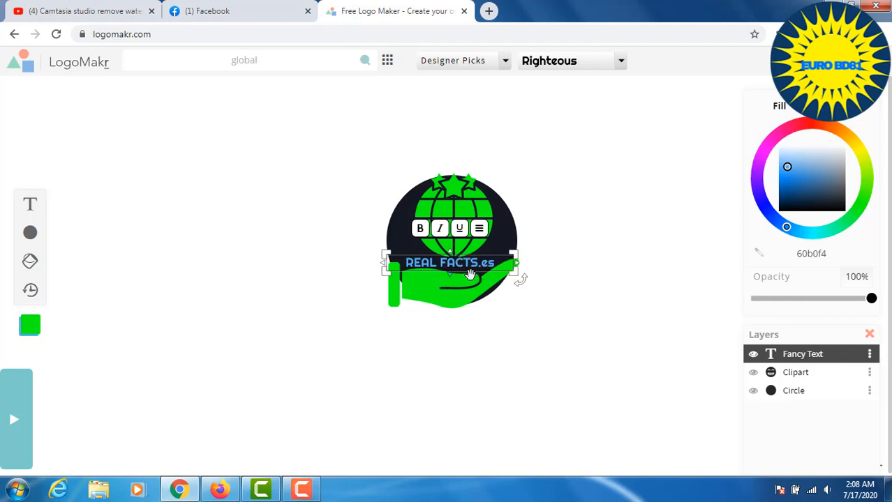
# Step: Recolor the "REAL FACTS.es" text yellow, hex d4ff00, and deselect it to view the finished logo
pyautogui.click(862, 159)
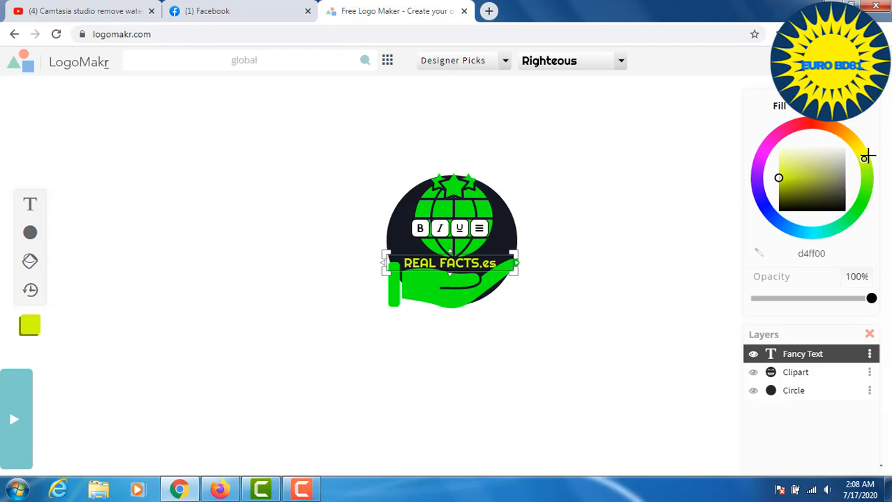
pyautogui.click(606, 224)
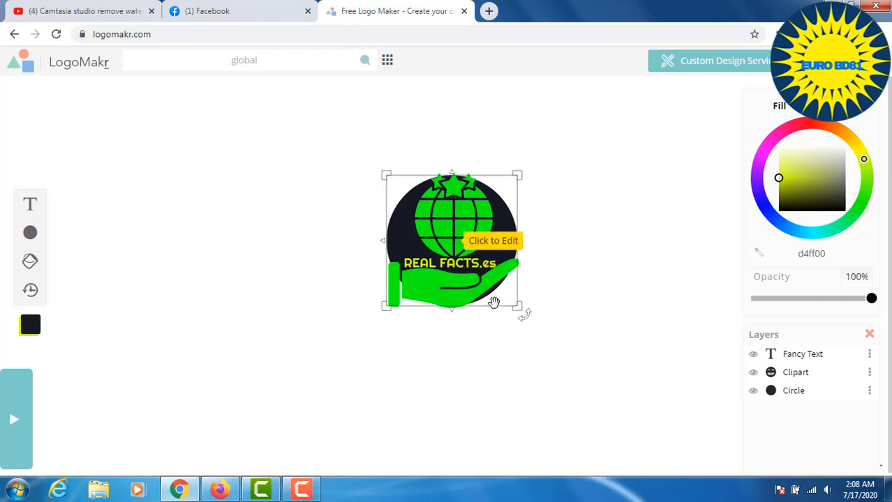
pyautogui.click(587, 187)
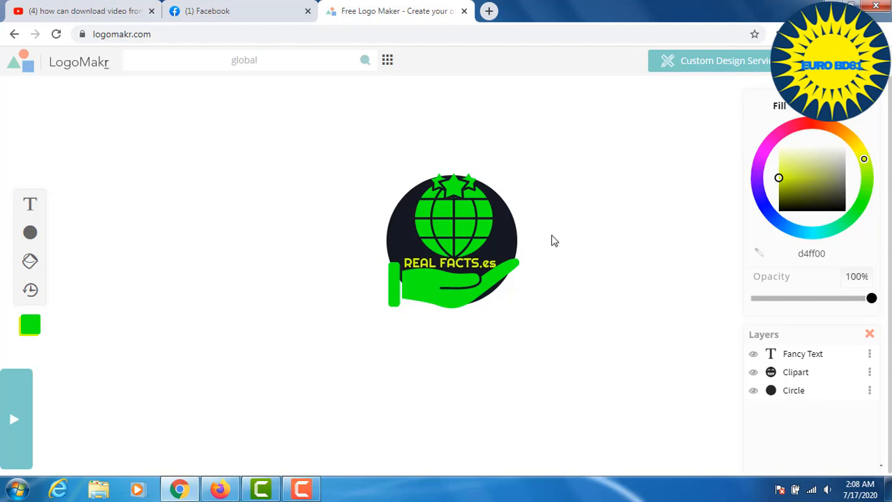
pyautogui.click(500, 220)
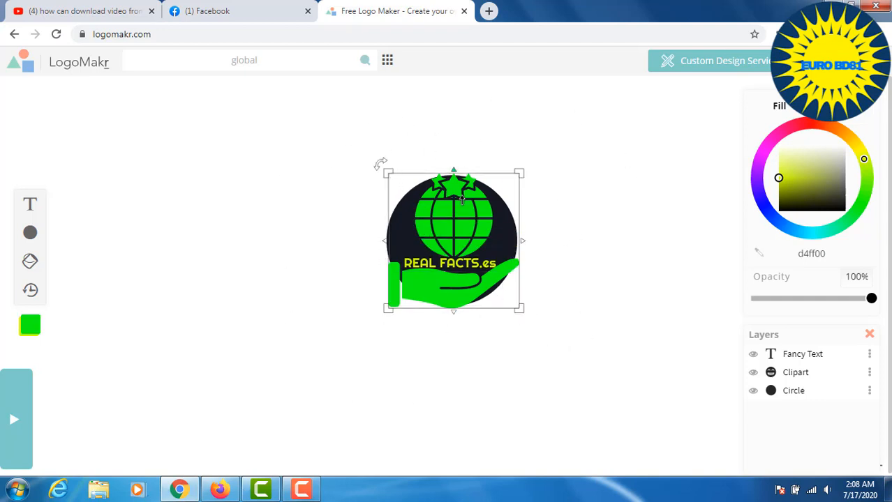
# Step: Download the logo as the free low-resolution file and show the PNG in its Downloads folder
pyautogui.click(461, 255)
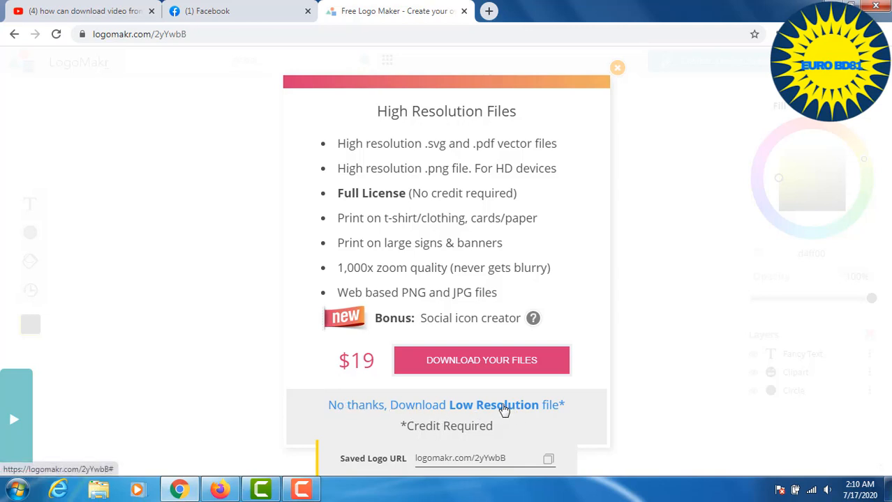
pyautogui.click(444, 410)
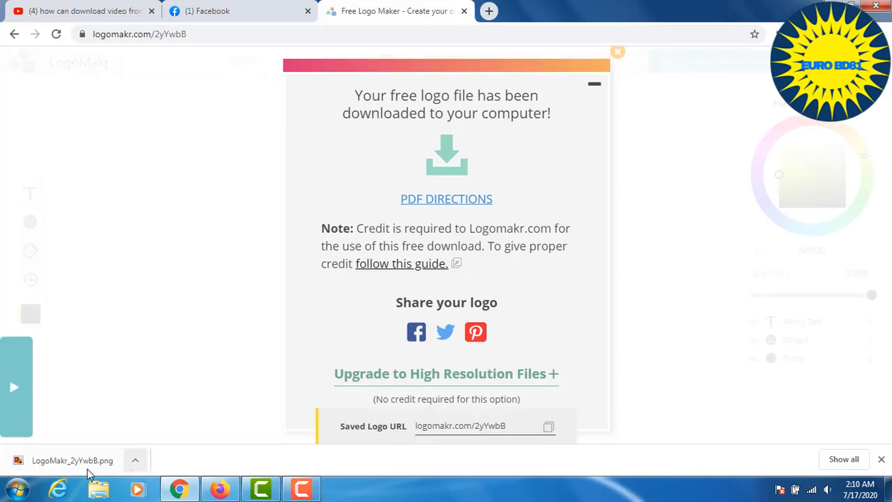
pyautogui.click(135, 465)
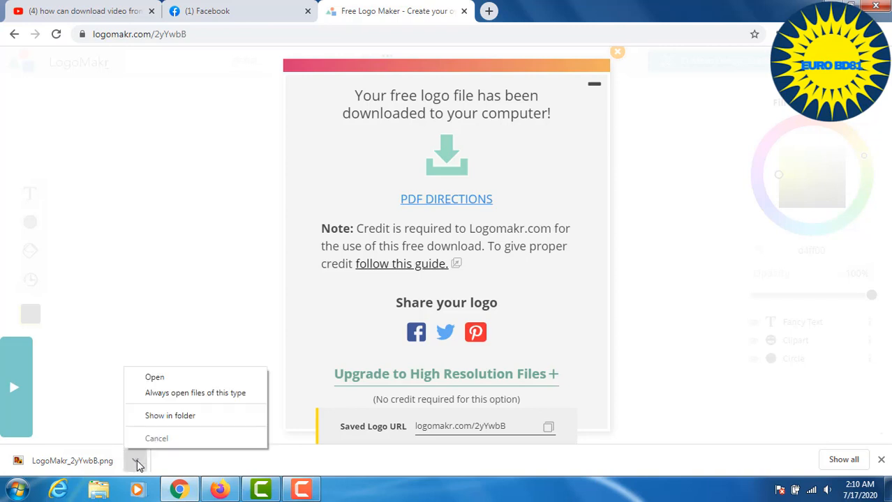
pyautogui.click(168, 417)
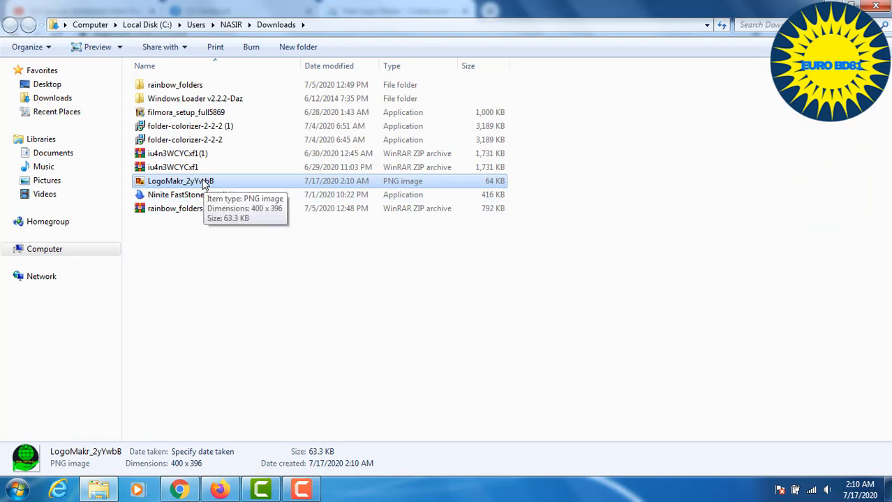
# Step: Cut the LogoMakr_2yYwbB image from the Downloads folder and close the folder and browser windows
pyautogui.rightClick(206, 184)
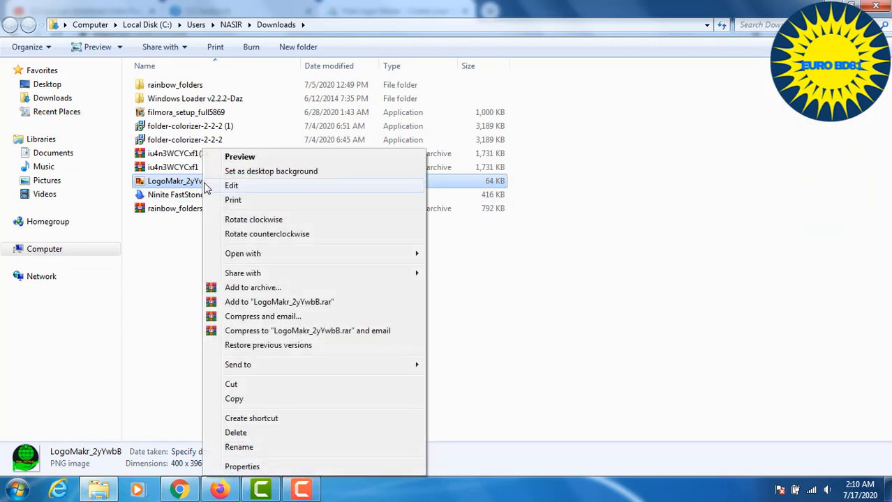
pyautogui.click(231, 384)
pyautogui.click(875, 7)
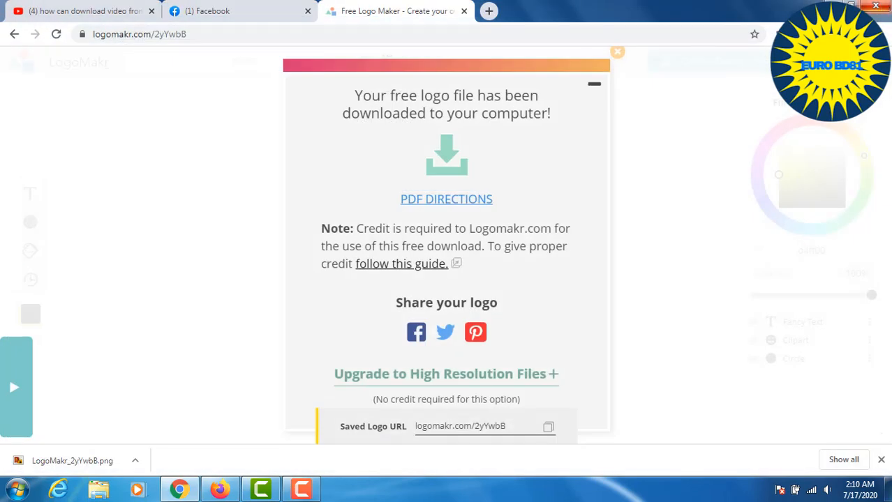
pyautogui.click(876, 6)
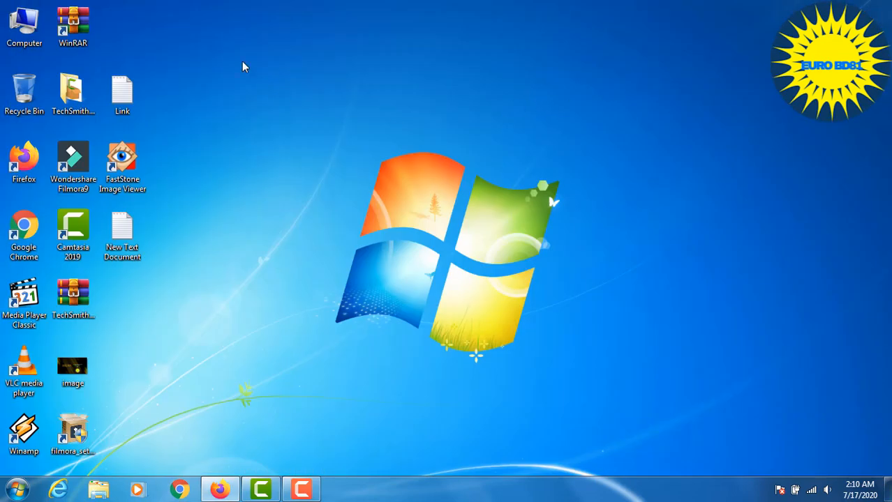
# Step: Paste the logo image onto an empty area of the desktop and move its icon slightly lower
pyautogui.rightClick(265, 43)
pyautogui.click(295, 94)
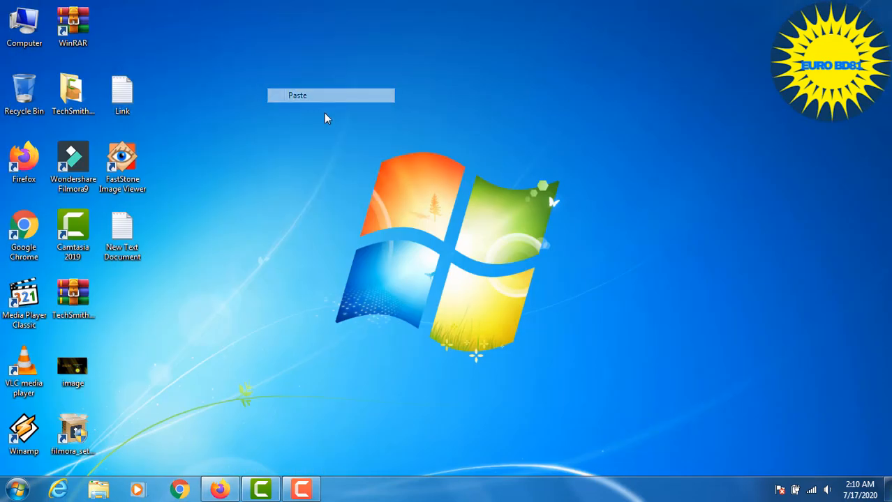
pyautogui.rightClick(434, 116)
pyautogui.click(448, 148)
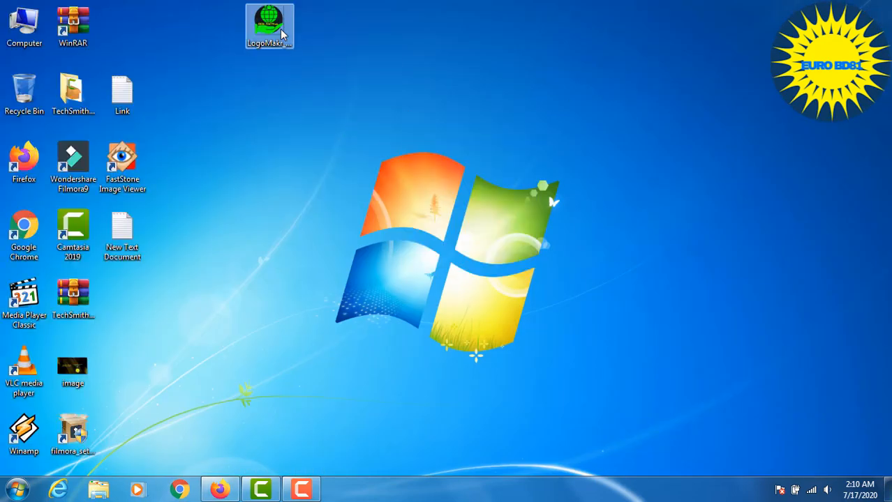
pyautogui.moveTo(277, 61); pyautogui.dragTo(271, 94)
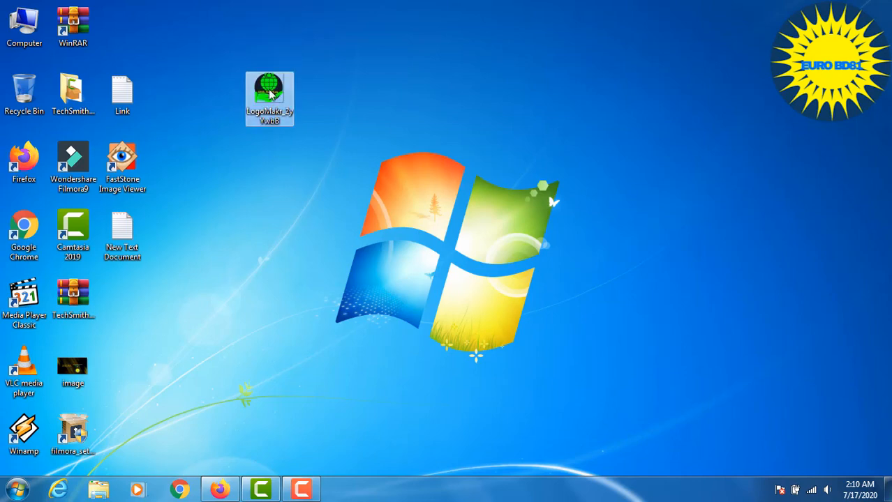
# Step: Open the LogoMakr_2yYwbB image from the desktop in Windows Photo Viewer and dismiss the color scheme prompt without choosing an option
pyautogui.doubleClick(271, 94)
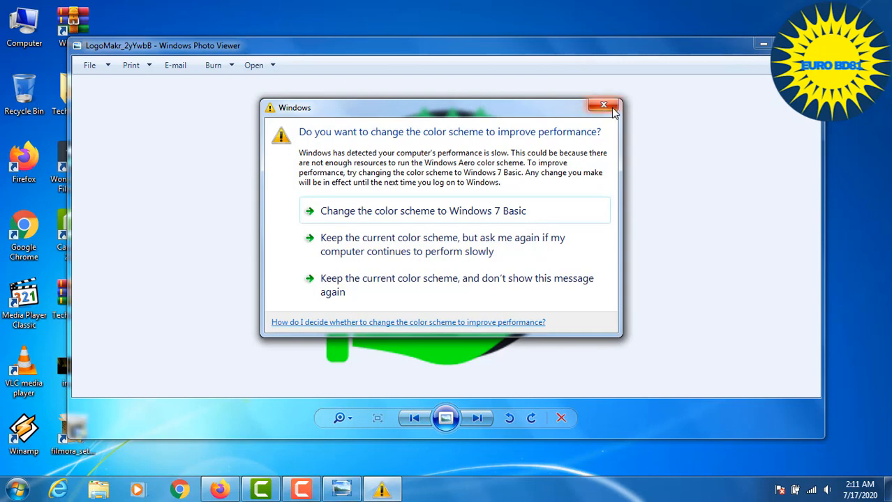
pyautogui.click(605, 105)
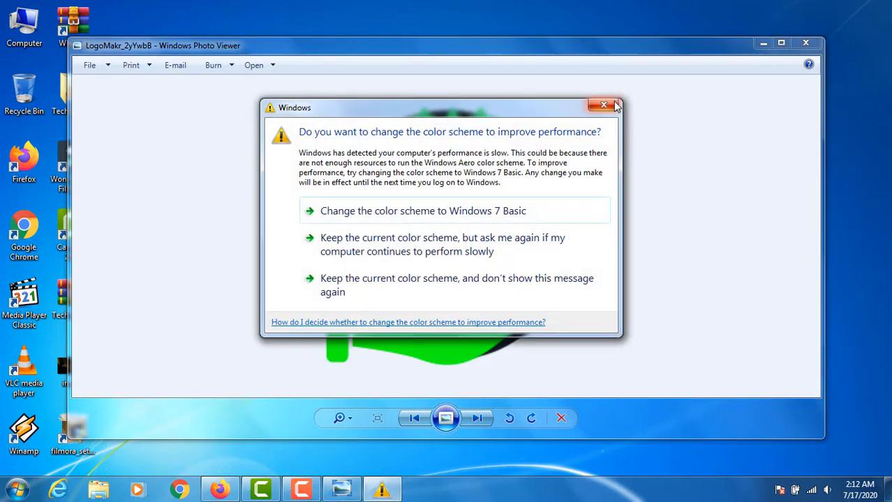
pyautogui.click(605, 106)
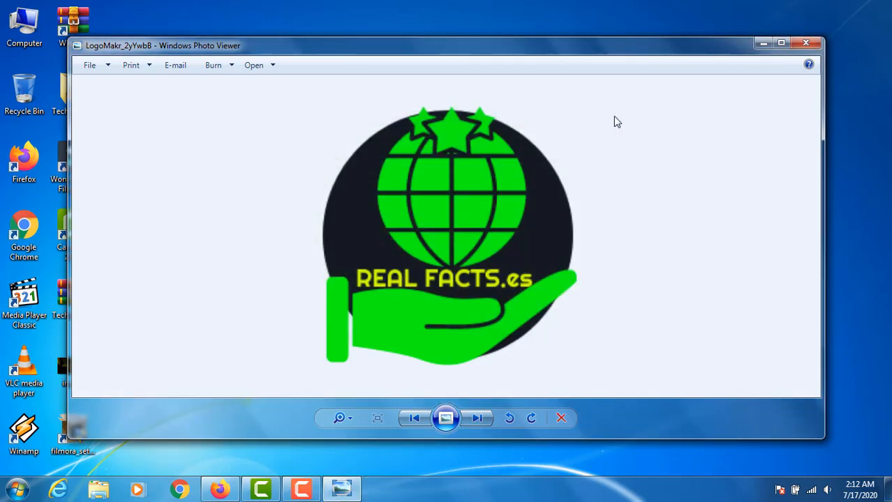